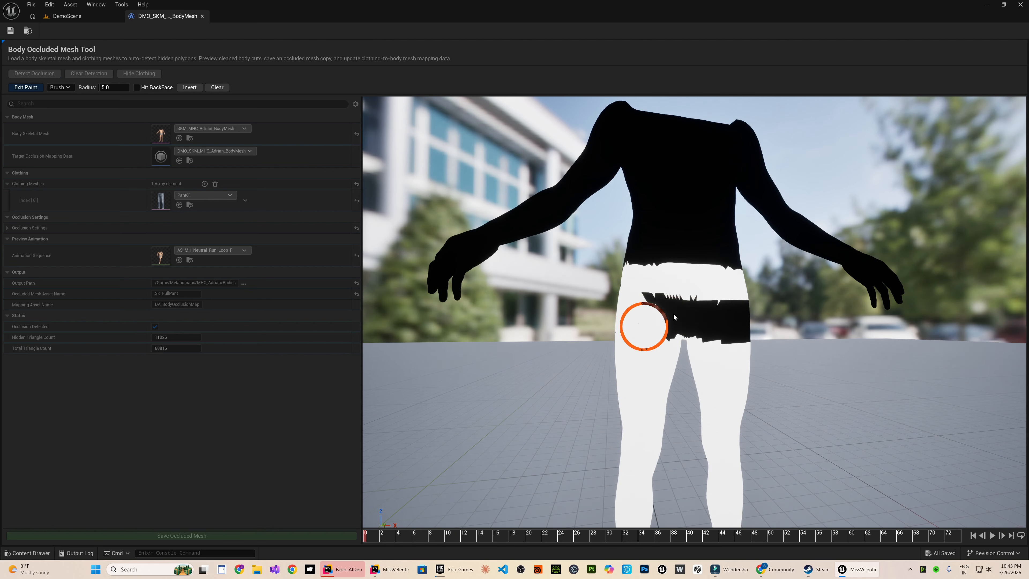
Paint the occlusion mask over the pelvis area of the body mesh.
mouse_move(644, 326)
left_mouse_down()
mouse_move(749, 313)
mouse_move(667, 334)
left_mouse_up()
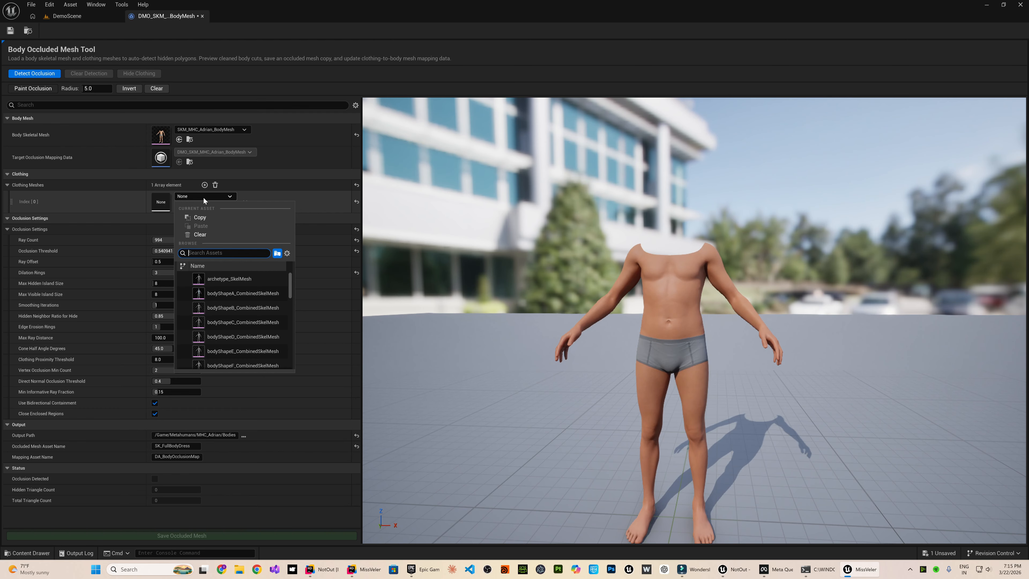
Assign Shirt01 as the clothing mesh, then detect the occluded body polygons and hide the clothing in the preview.
type("shirt")
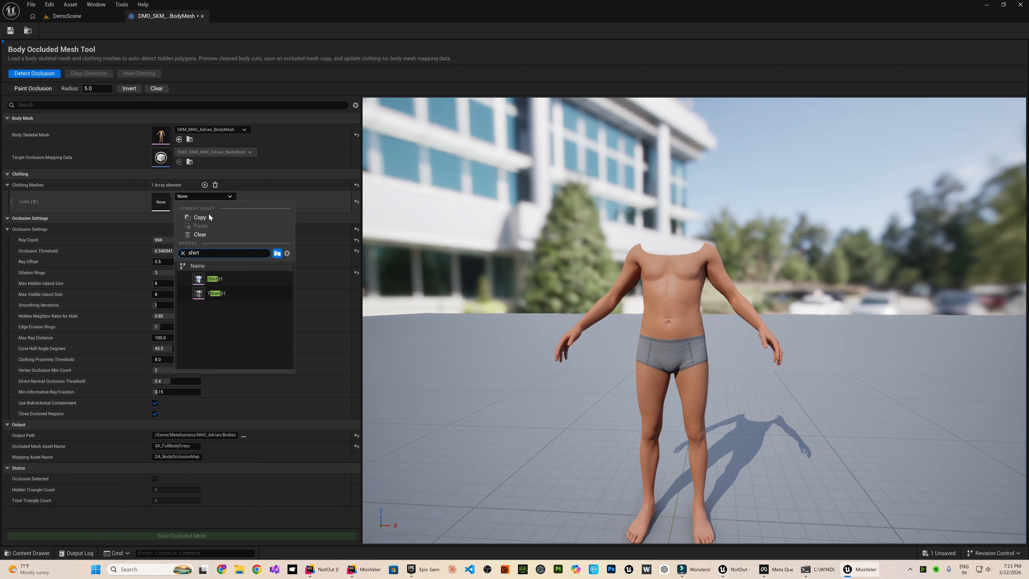
left_click(215, 279)
left_click(30, 74)
left_click(138, 74)
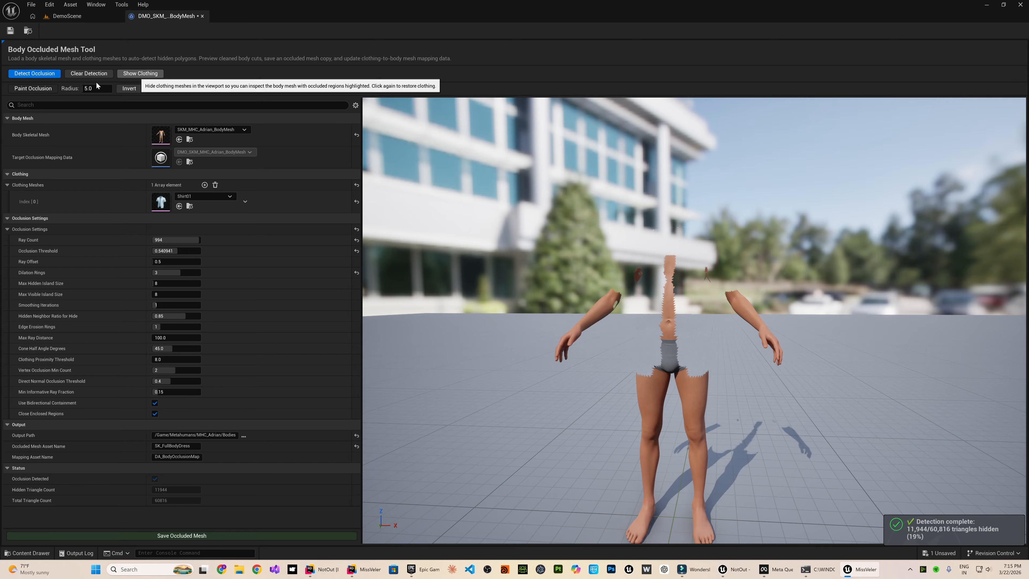
Paint occlusion down the middle of the torso over the strip of body left between the detected areas.
left_click(33, 88)
left_click_drag(666, 256, 669, 367)
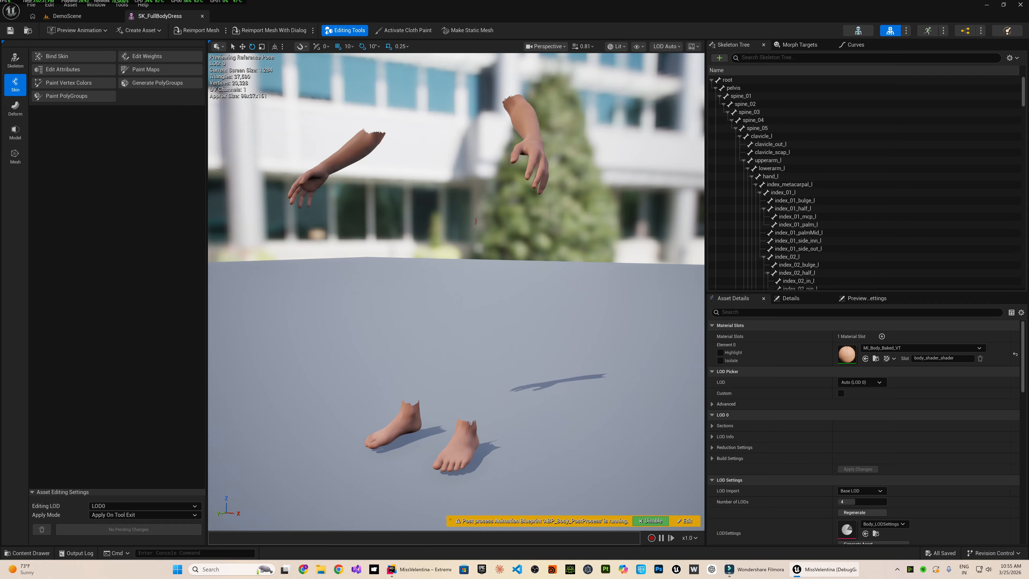
Display the SK_FullBodyDress mesh in wireframe and preview it at LOD 1.
left_click(615, 46)
left_click(648, 87)
left_click(671, 46)
left_click(681, 104)
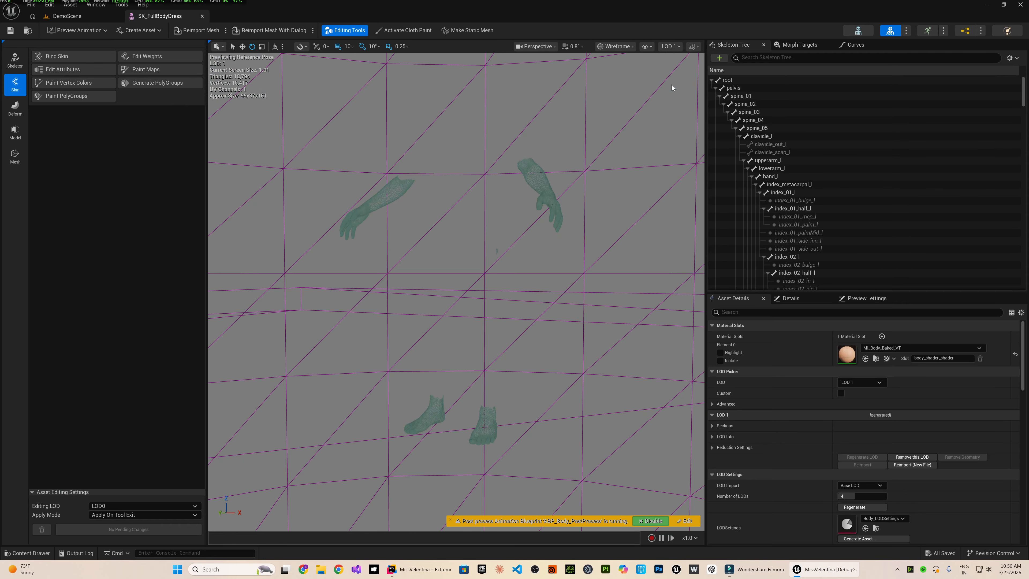
left_click(670, 46)
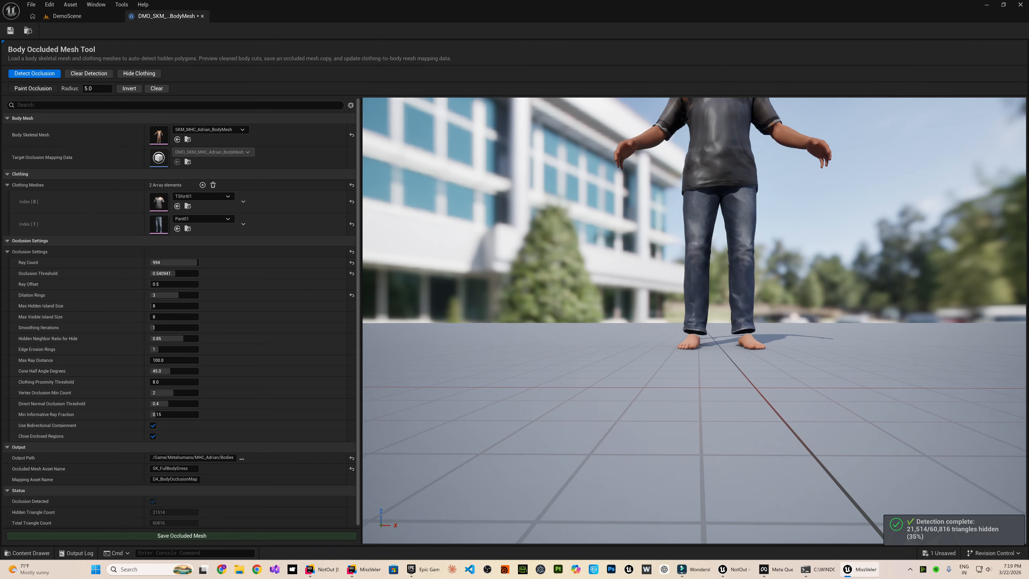
scroll(618, 420, "up", 5)
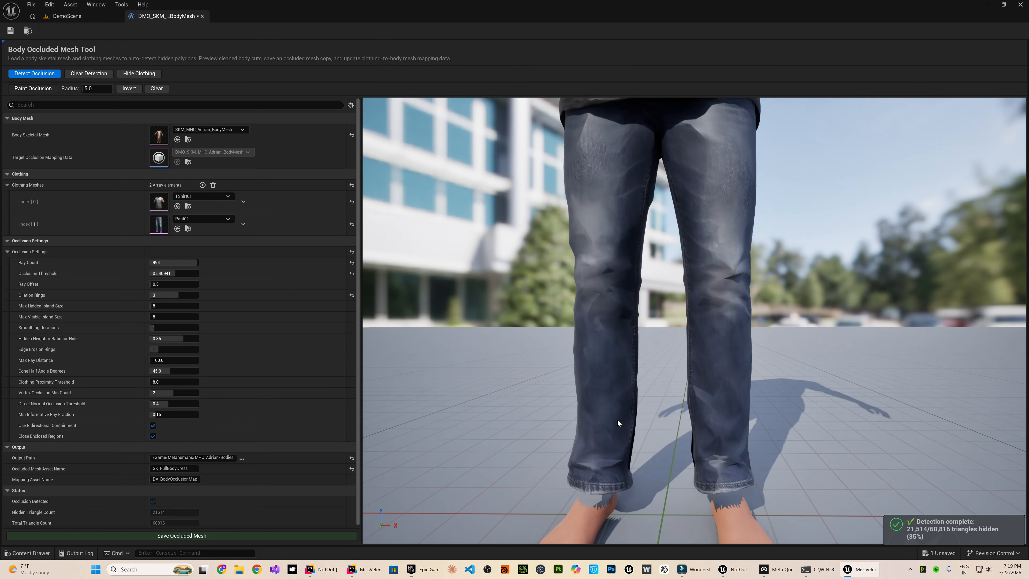
scroll(618, 408, "down", 5)
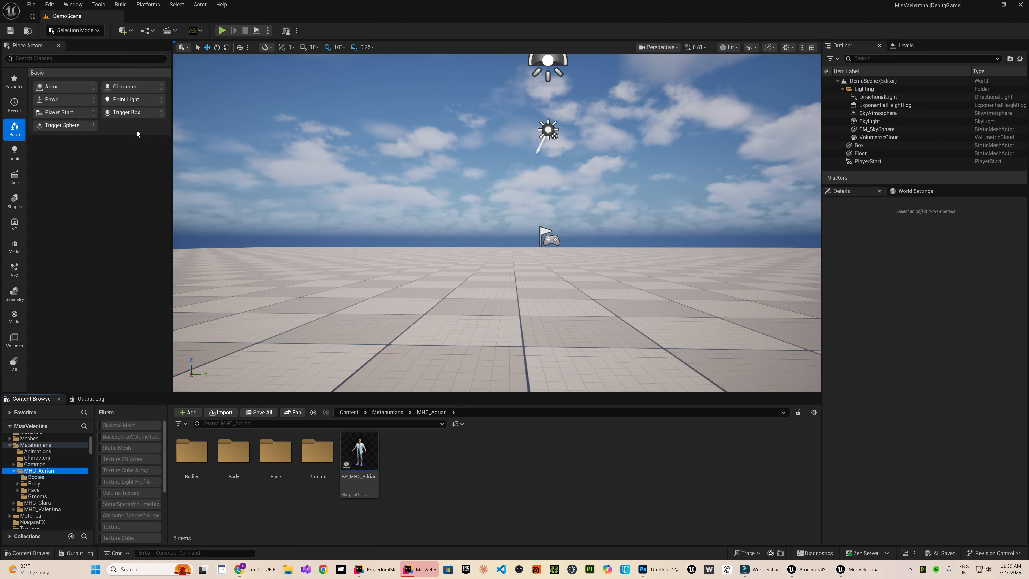
Open the project's plugin manager.
left_click(50, 5)
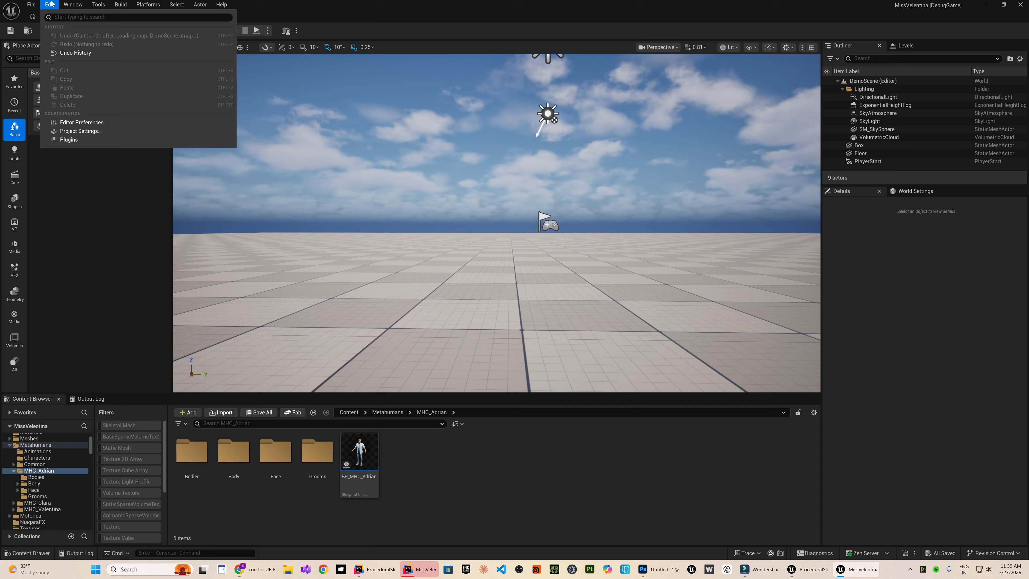
left_click(69, 140)
left_click(214, 143)
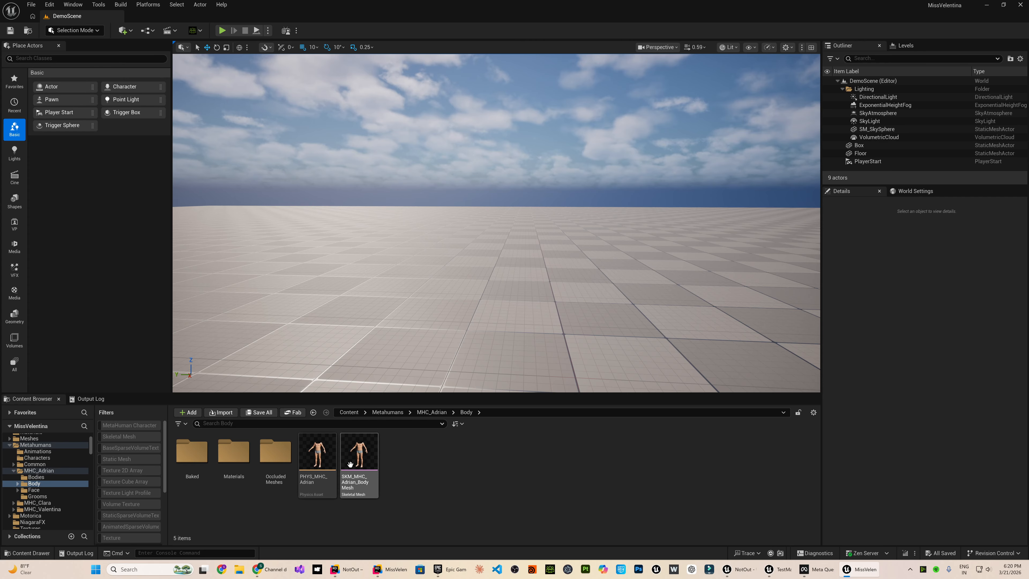
Create body occlusion mapping data from the SKM_MHC_Adrian_BodyMesh skeletal mesh.
right_click(350, 464)
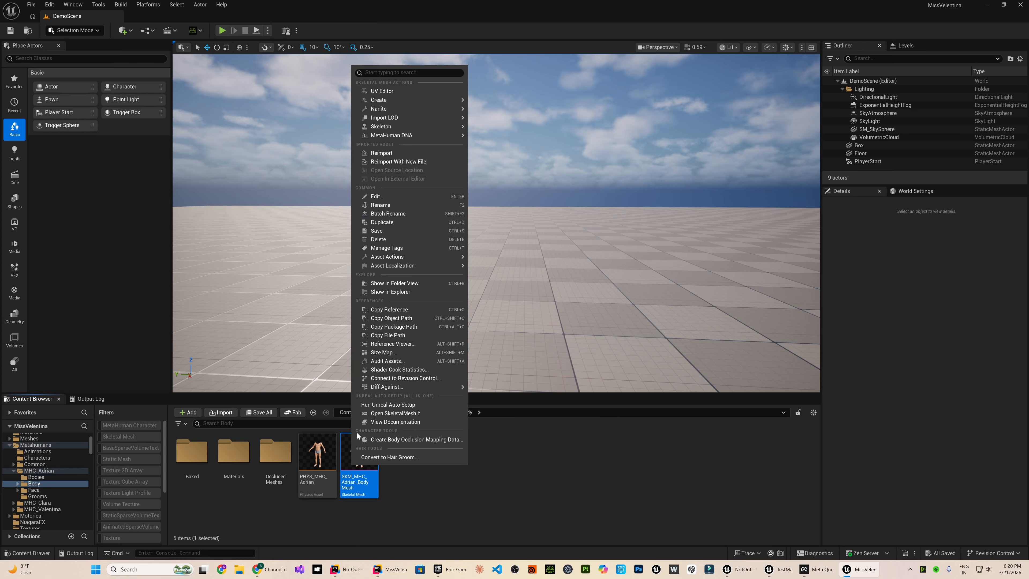
left_click(414, 440)
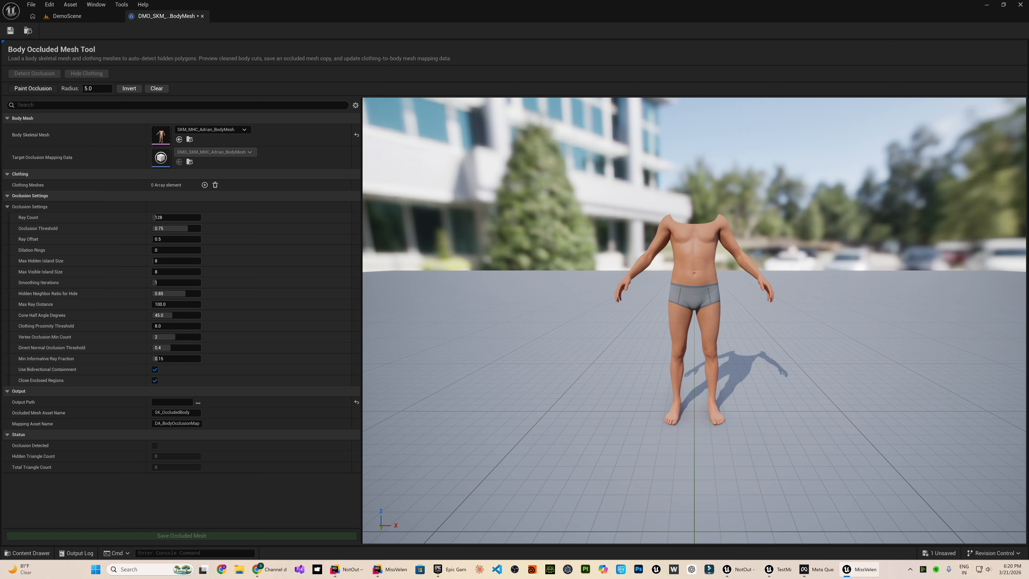
left_click(83, 16)
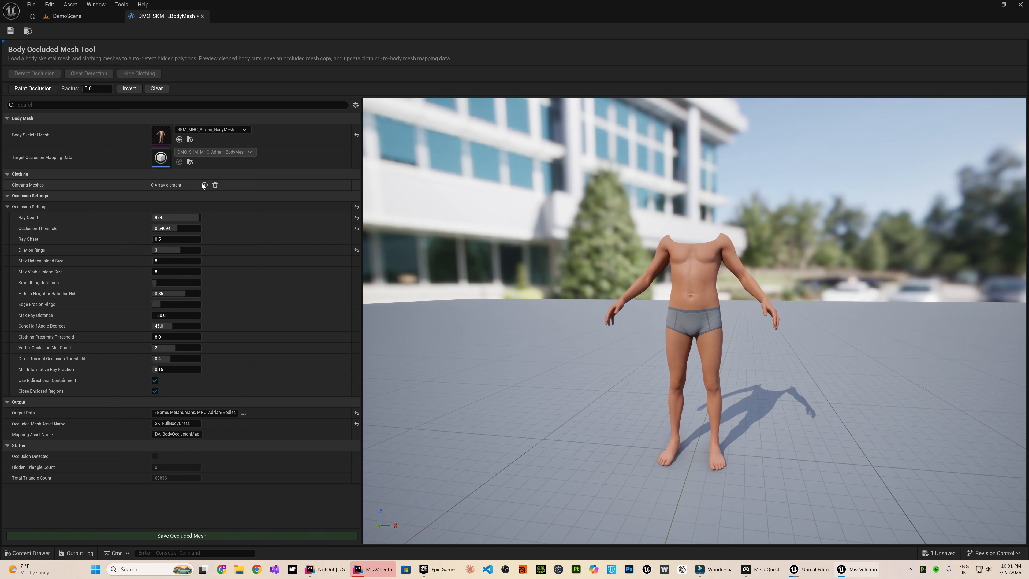
Add a clothing mesh entry and assign TShirt01 to it.
left_click(205, 185)
left_click(193, 197)
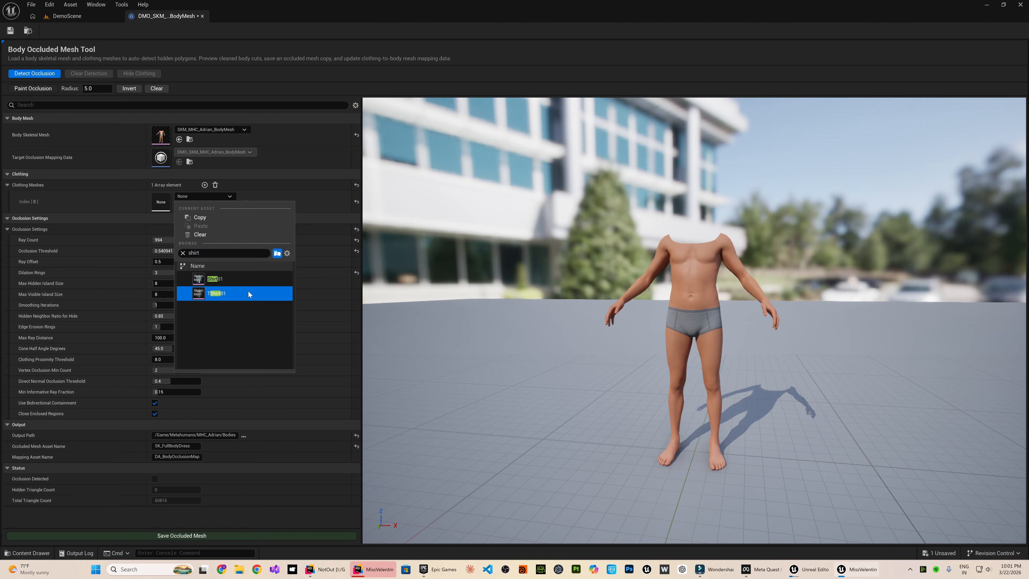
left_click(248, 291)
key("w")
right_click_drag(656, 320, 660, 315)
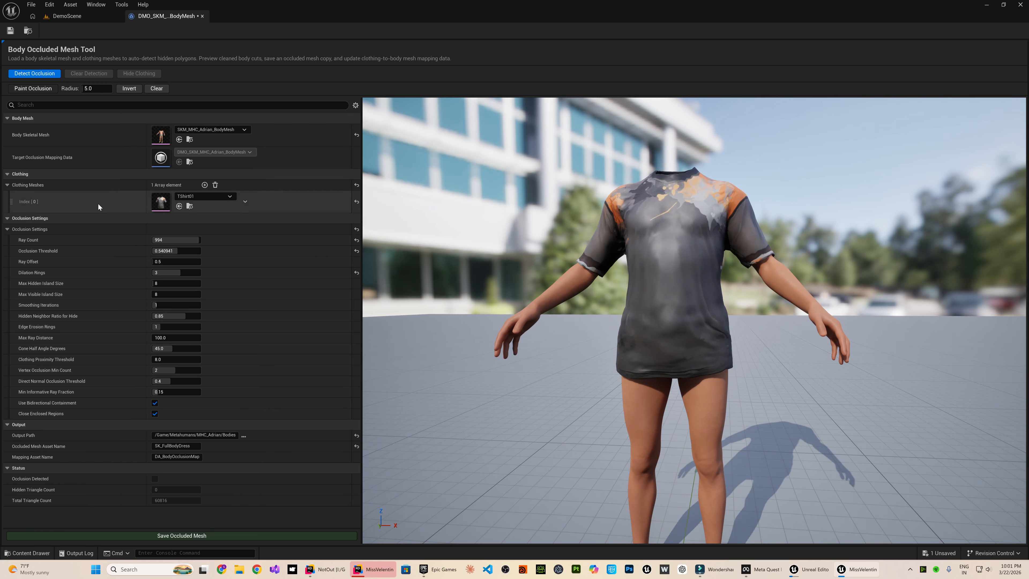
Detect the body polygons occluded by the T-shirt and hide the clothing to inspect the cut body.
left_click(24, 74)
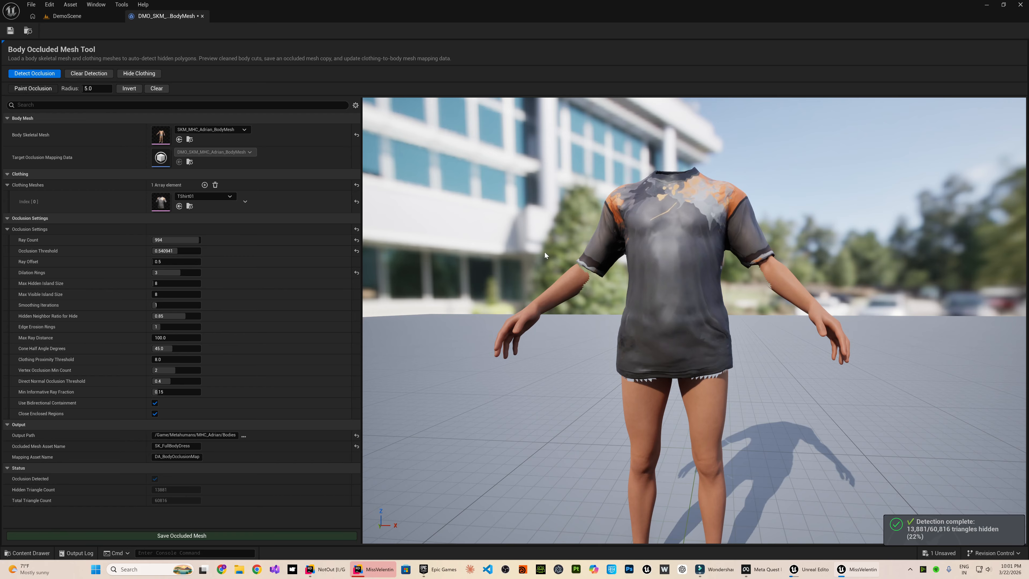
left_click(135, 75)
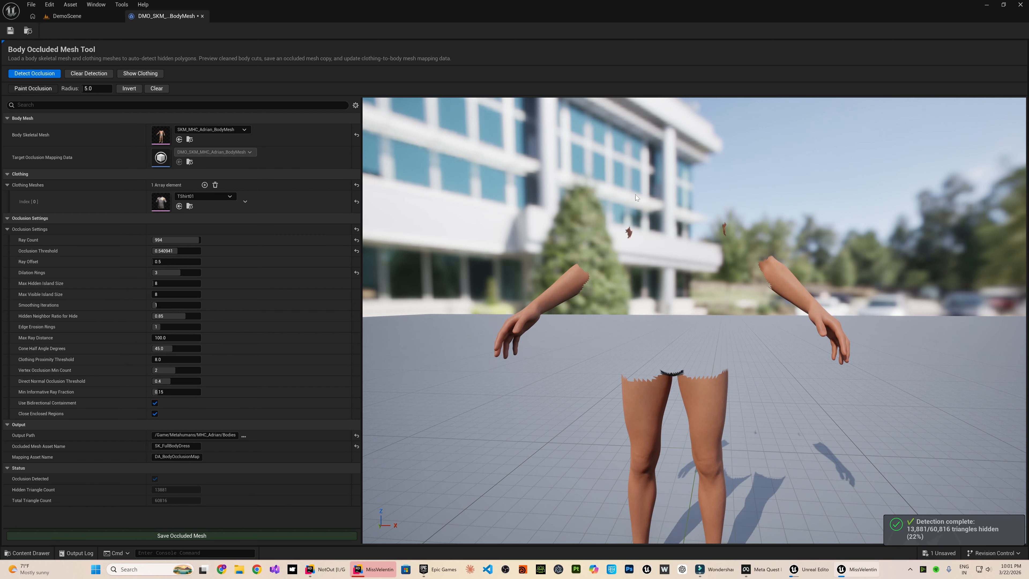
left_click(135, 76)
left_click(137, 75)
Set the ray count to 505, occlusion threshold to 0.854545 and ray offset to 0.675824, rerunning occlusion detection after the changes.
mouse_move(184, 240)
left_mouse_down()
mouse_move(154, 240)
mouse_move(175, 239)
mouse_move(177, 251)
left_mouse_up()
left_click(54, 76)
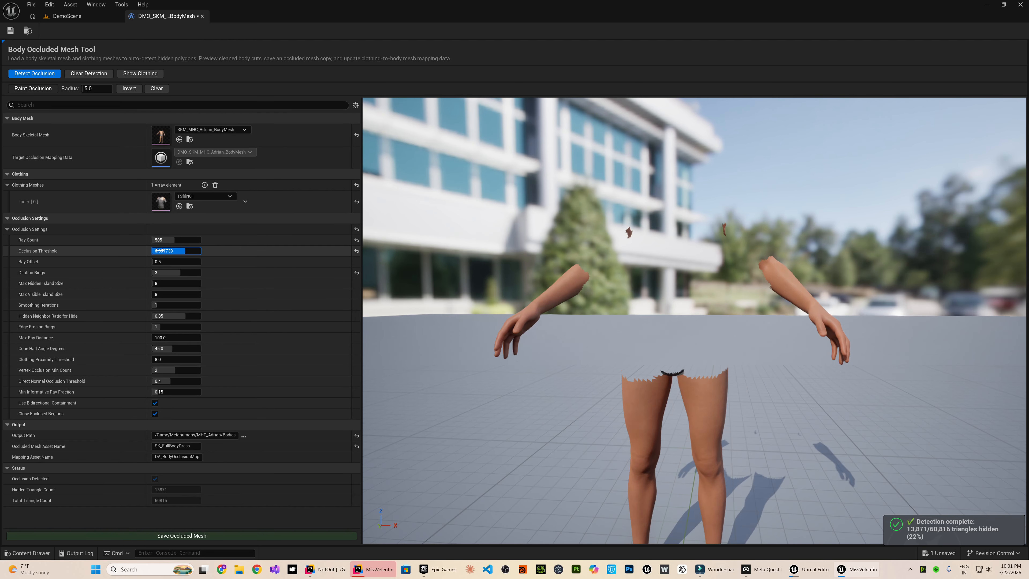
left_click(35, 74)
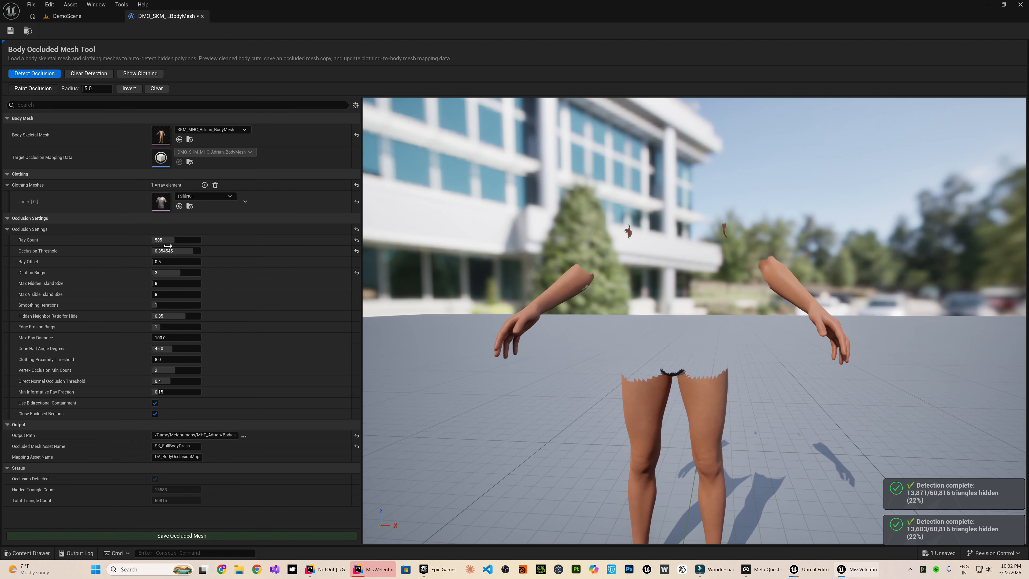
left_click(36, 74)
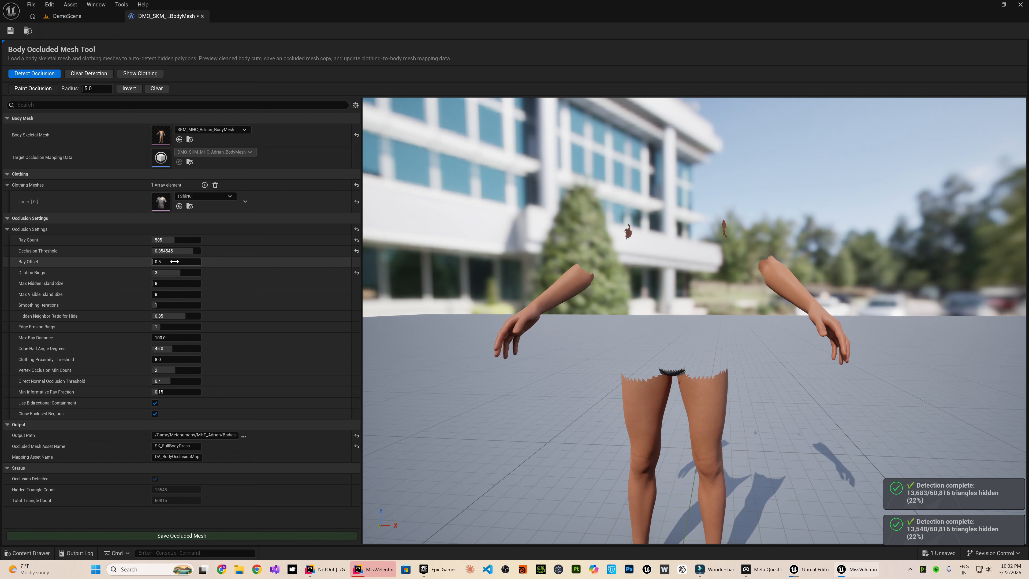
left_click_drag(174, 262, 185, 262)
left_click(35, 73)
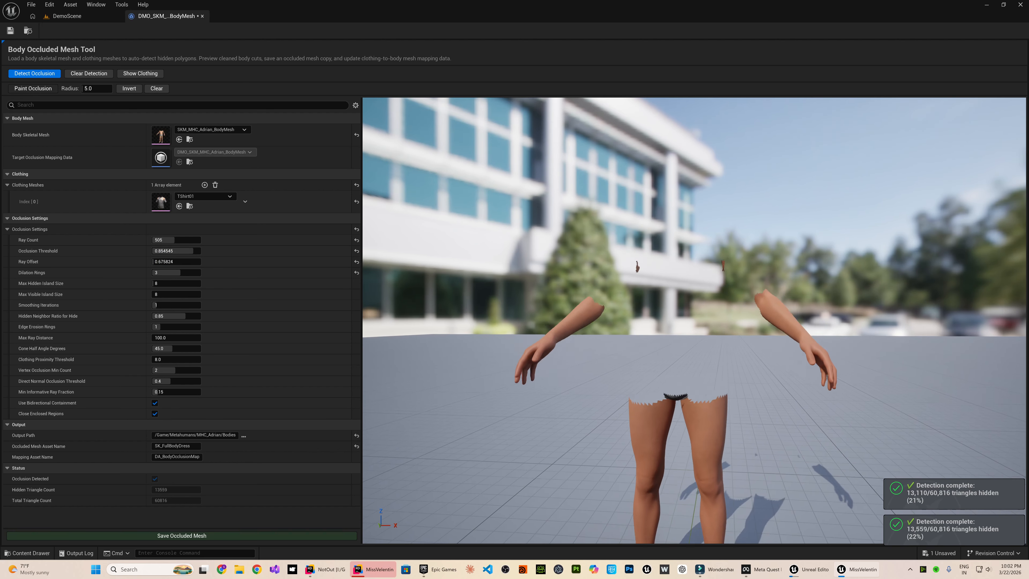
Paint the leftover armpit spots as occluded and unmask the jagged edge across the front of the upper thighs.
left_click(29, 89)
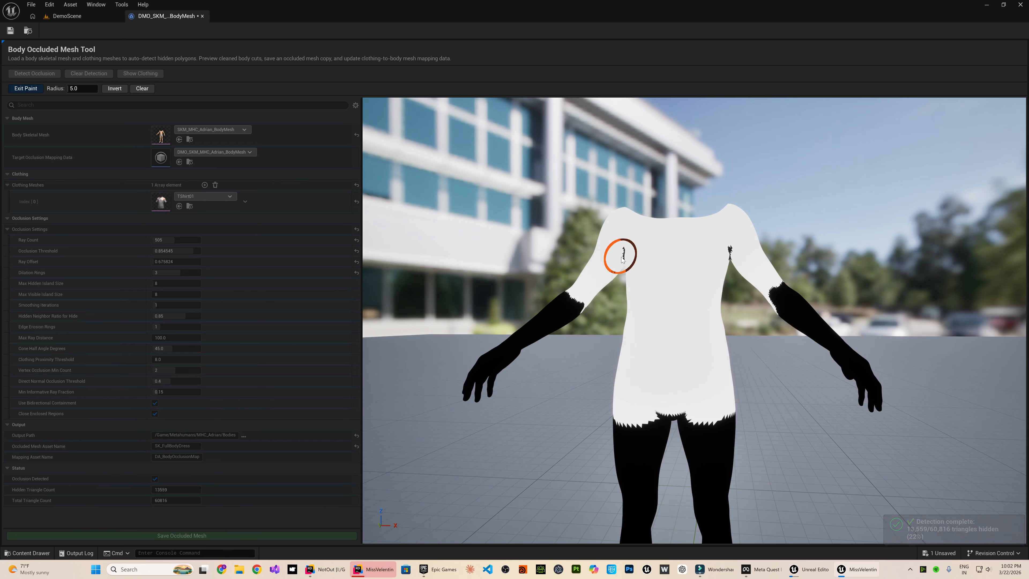
left_click(732, 259)
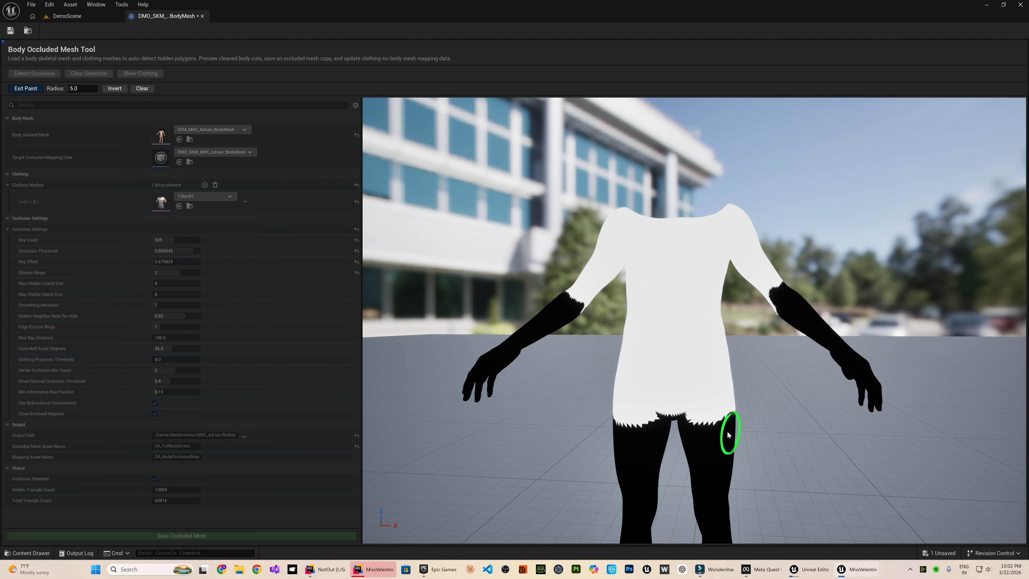
mouse_move(728, 435)
left_mouse_down()
mouse_move(616, 427)
mouse_move(745, 422)
left_mouse_up()
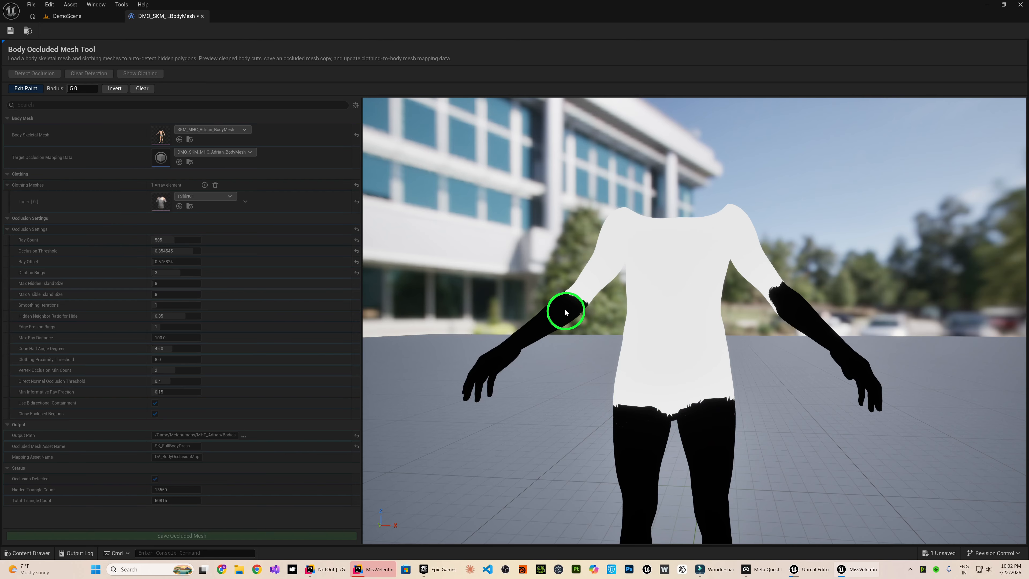
Unmask the jagged occlusion edge across the back of the upper thighs and finish painting.
right_click_drag(889, 350, 1005, 350)
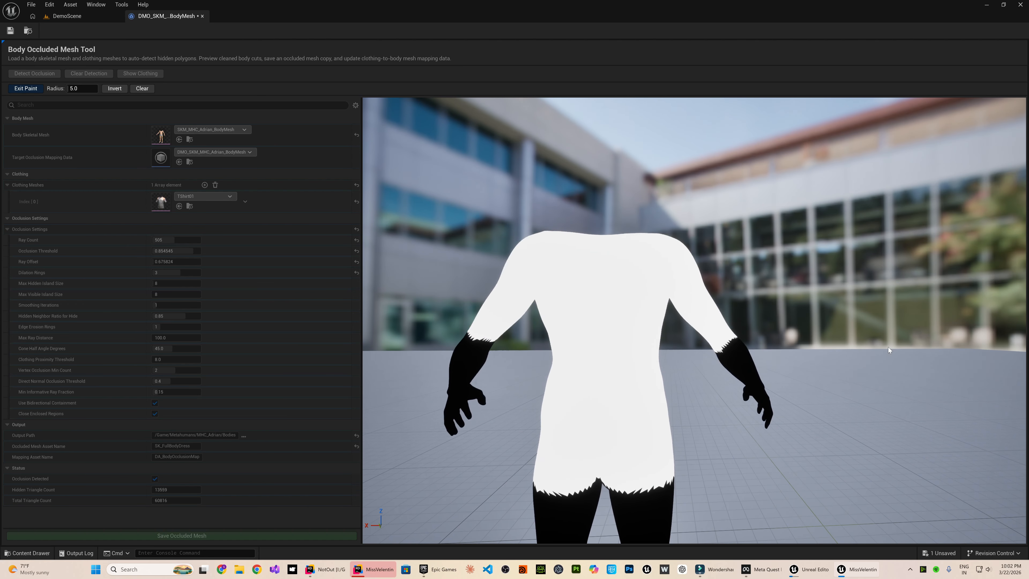
left_click_drag(468, 357, 470, 350)
scroll(574, 441, "down", 4)
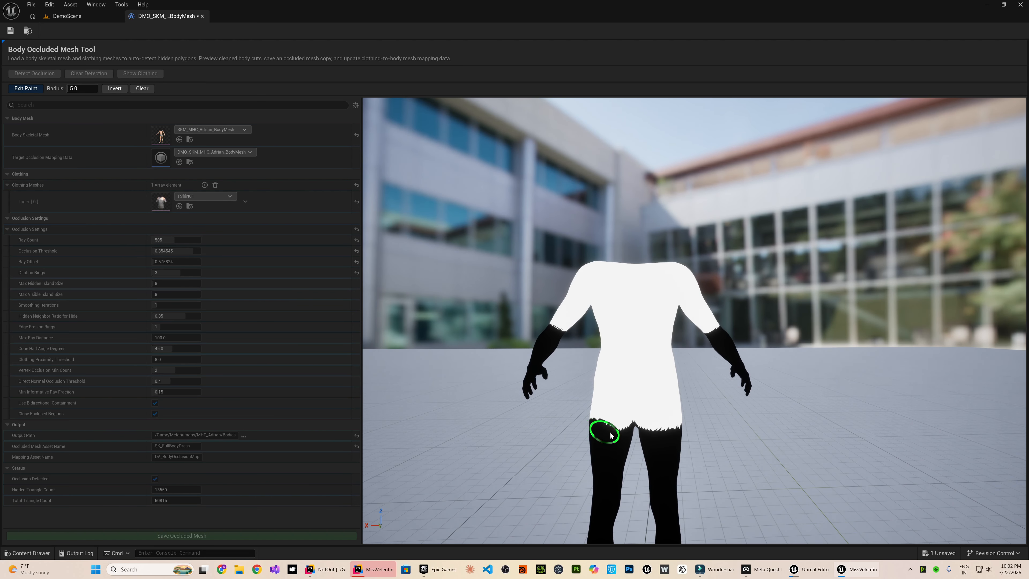
left_click_drag(611, 435, 661, 429)
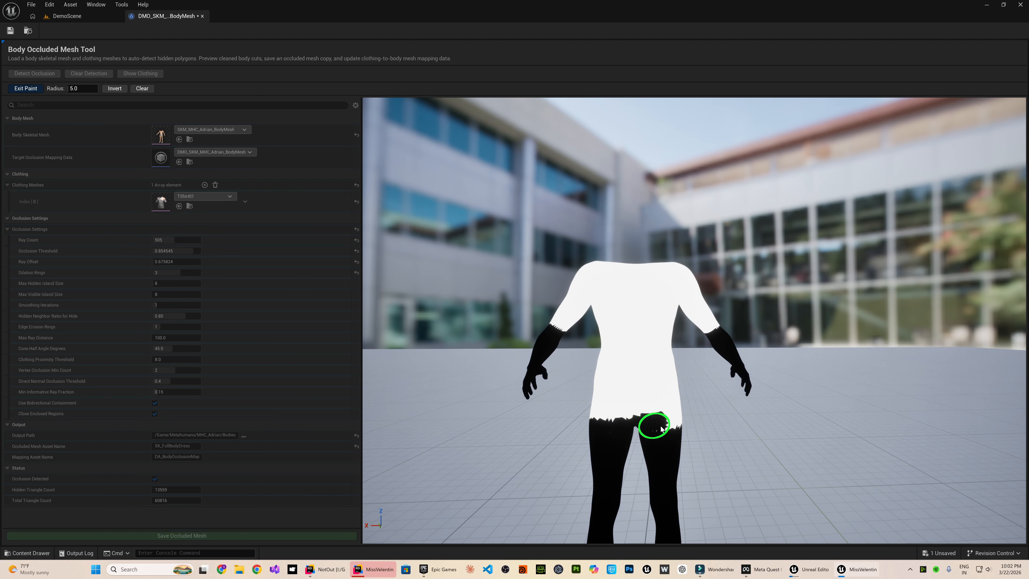
left_click(16, 91)
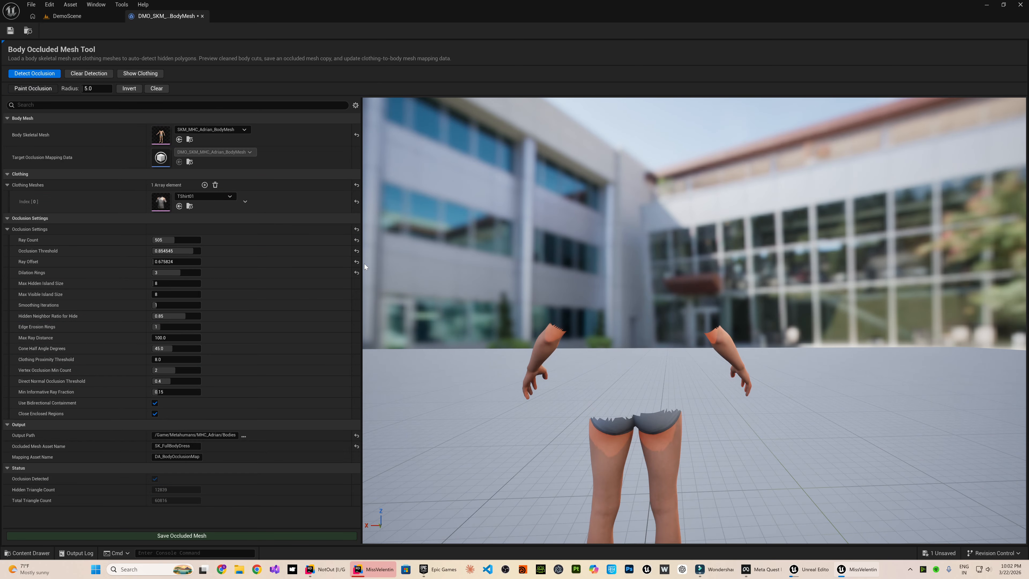
Show the T-shirt again and inspect the clothed body from the front.
left_click(142, 77)
right_click_drag(436, 279, 181, 291)
key("w")
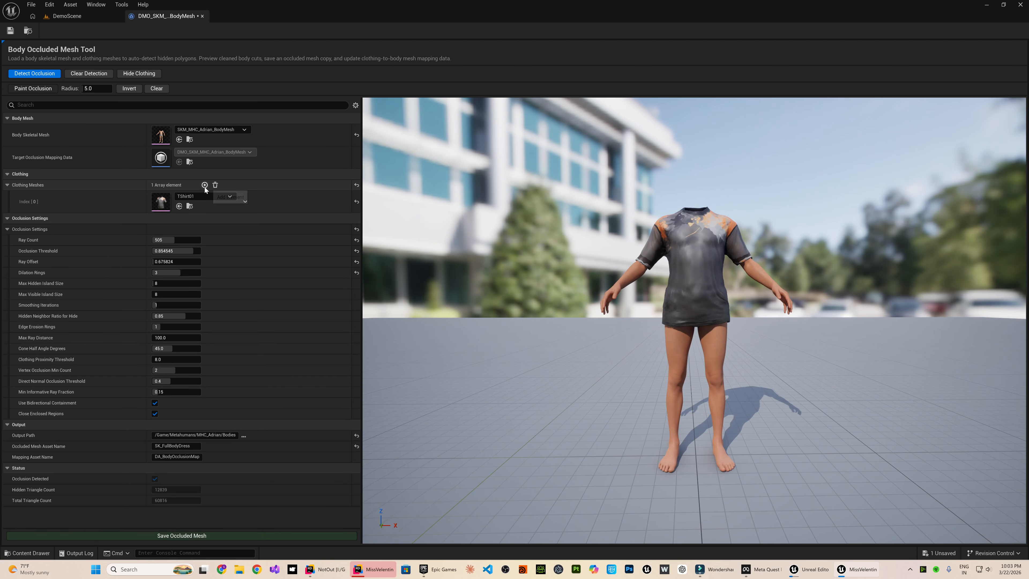
Add a second clothing mesh entry and assign Pant01 to it.
left_click(205, 185)
left_click(201, 219)
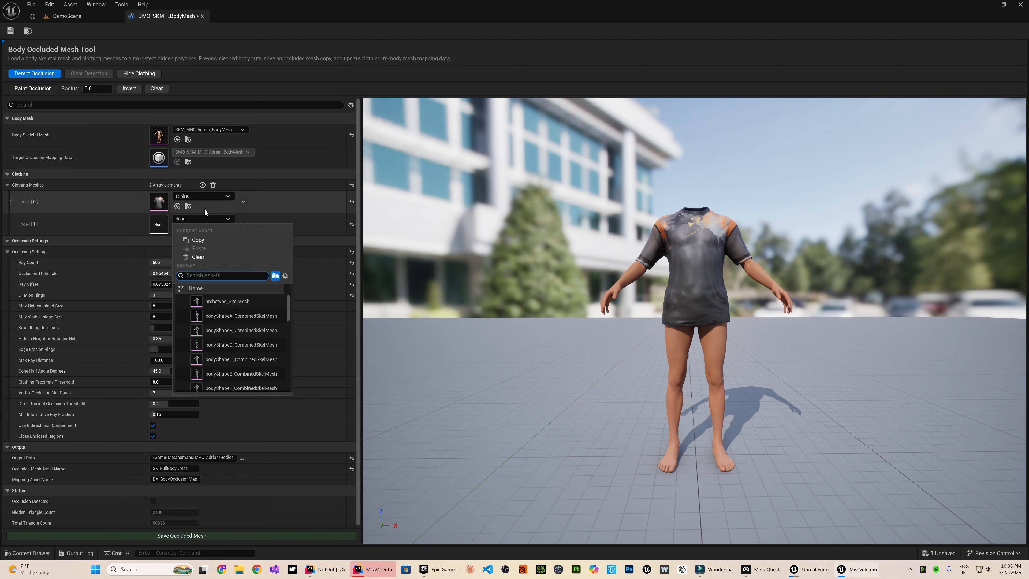
type("pant")
left_click(224, 300)
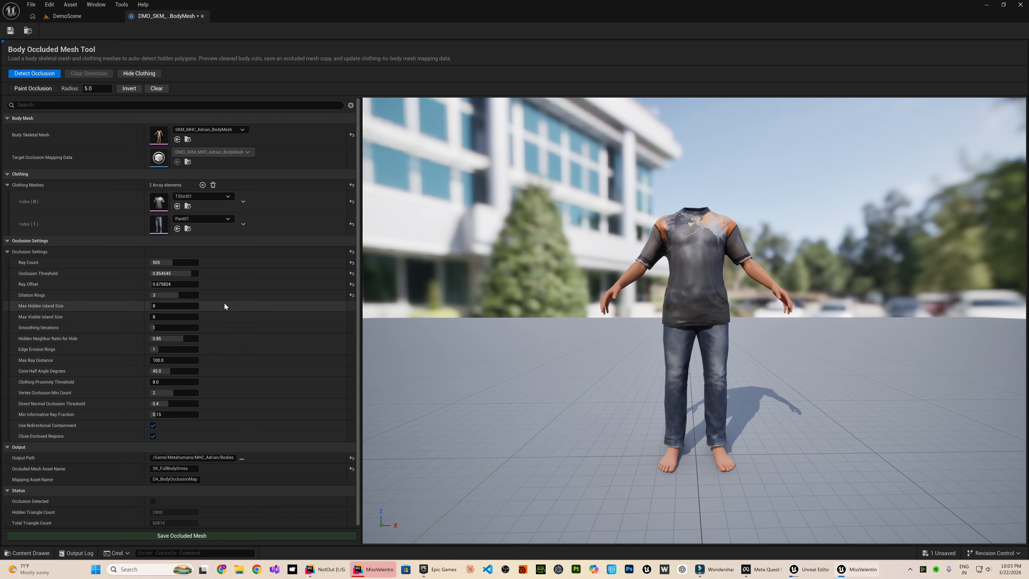
Compare the body with the T-shirt and pants hidden and shown, leaving the clothing shown.
middle_click_drag(673, 394, 683, 366)
scroll(684, 367, "up", 5)
scroll(685, 367, "down", 5)
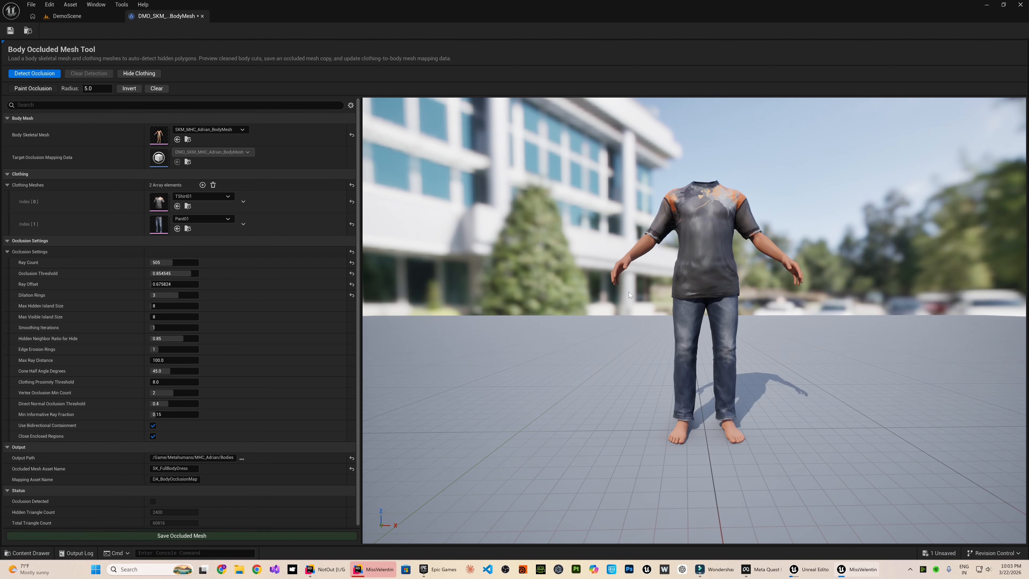
left_click(144, 75)
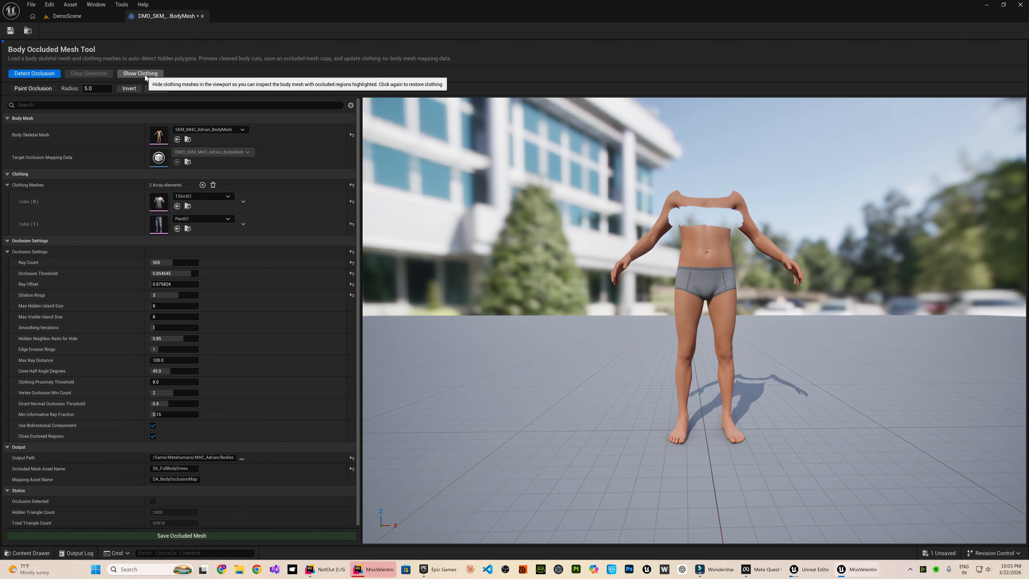
left_click(145, 75)
left_click(145, 75)
middle_click_drag(606, 310, 611, 304)
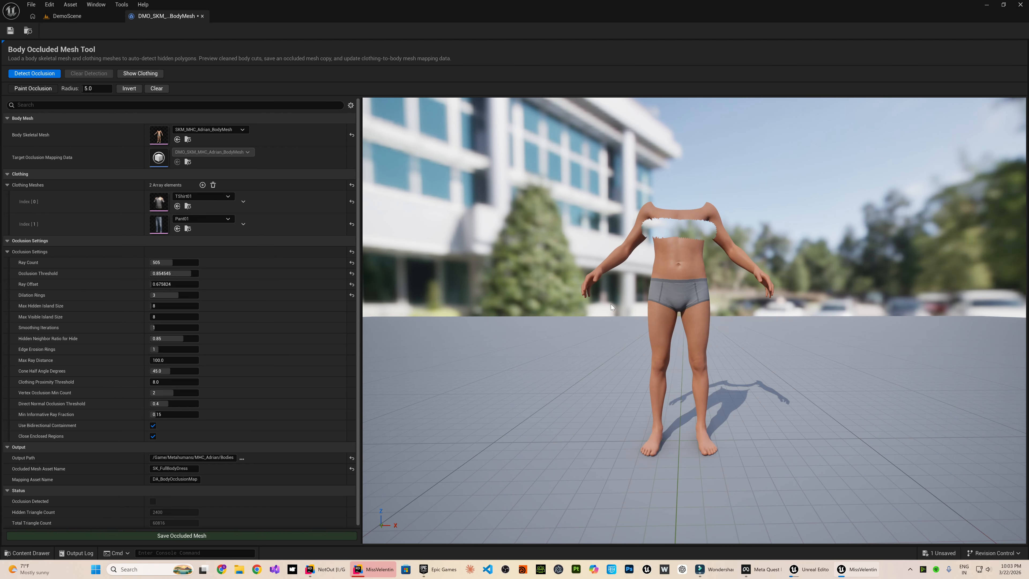
scroll(611, 307, "up", 3)
scroll(612, 307, "down", 3)
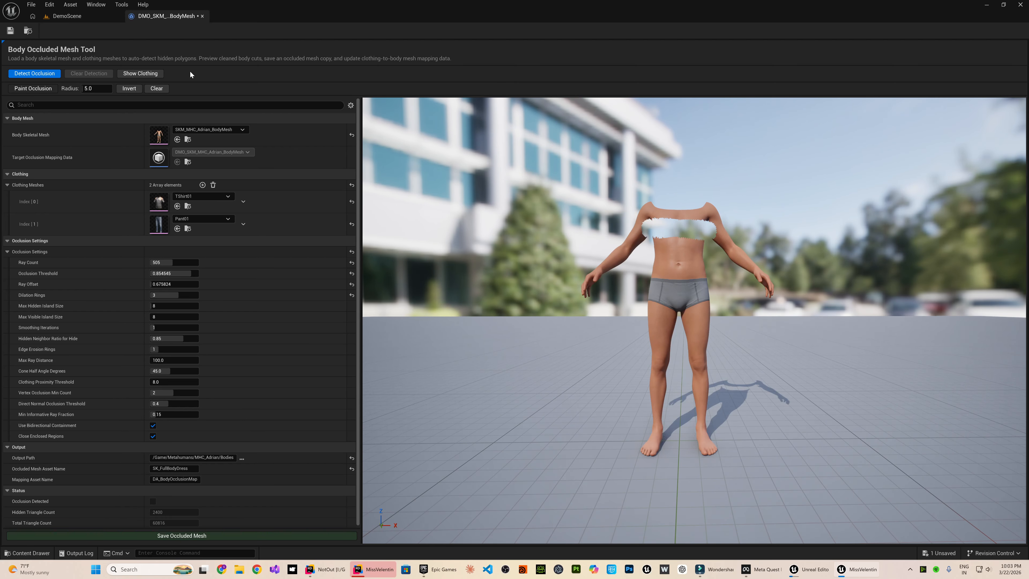
left_click(149, 76)
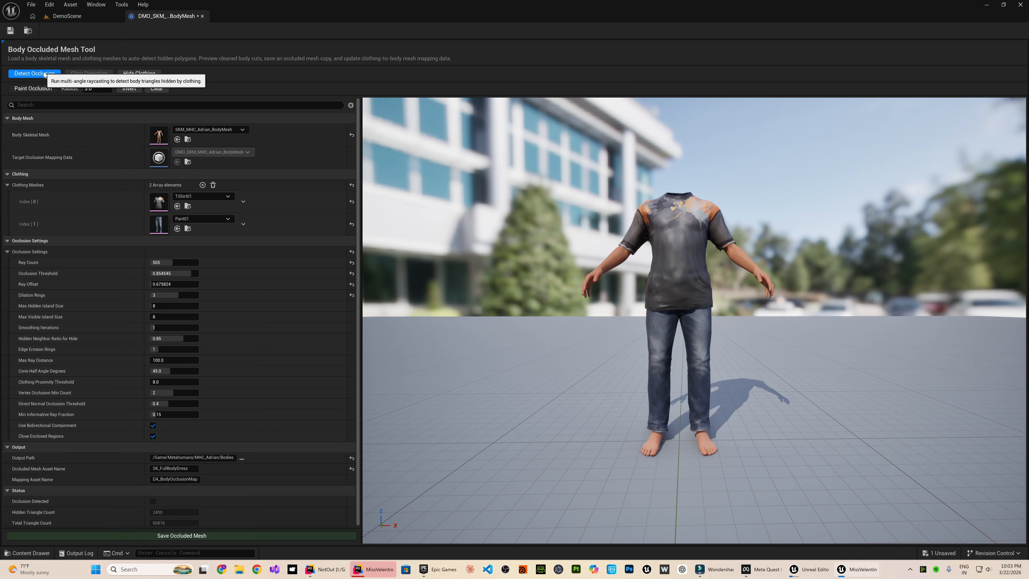
Detect the body polygons hidden by the T-shirt and pants, and inspect the cut body with the clothing hidden.
left_click(44, 74)
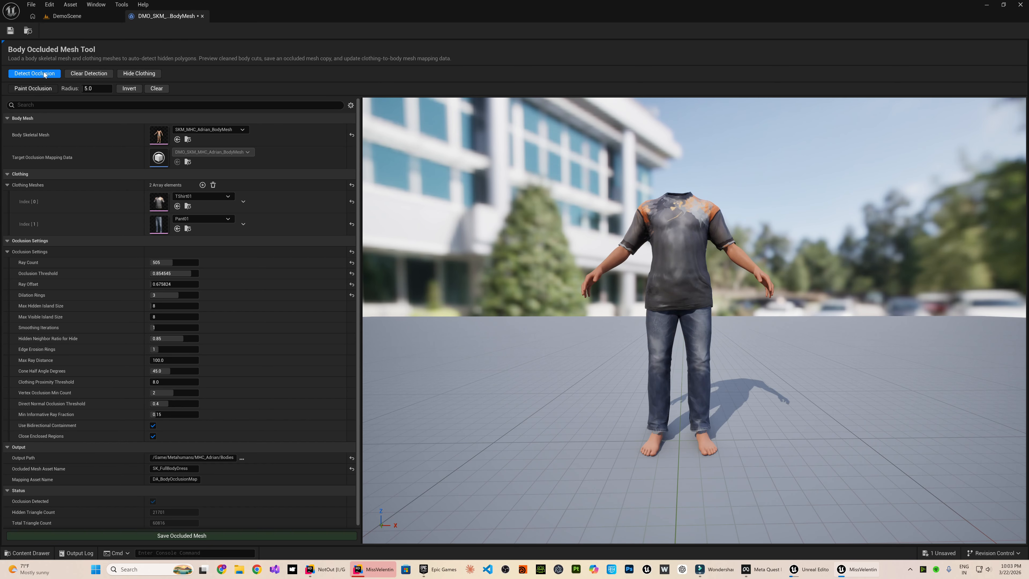
left_click(140, 75)
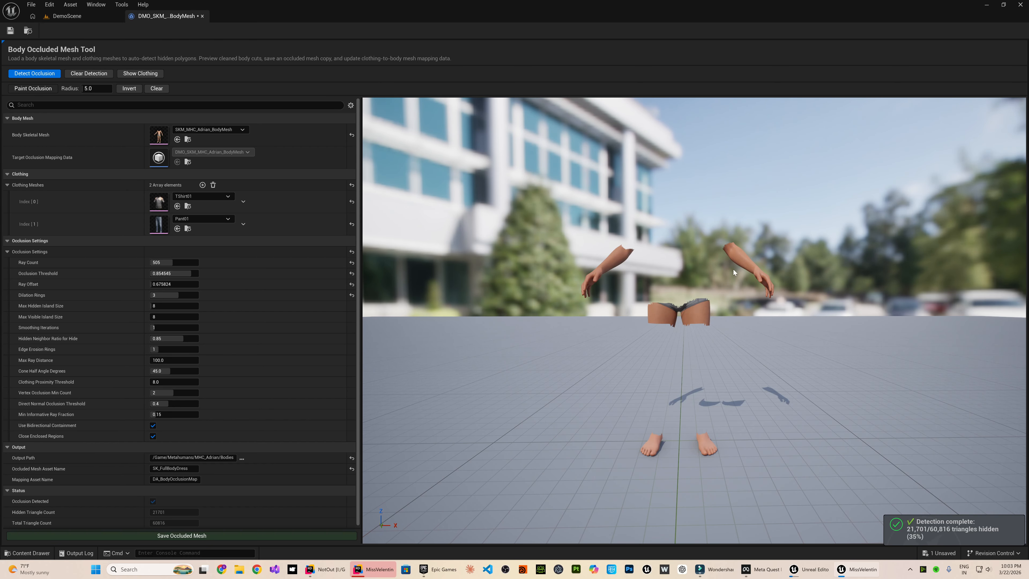
scroll(703, 318, "up", 4)
scroll(569, 289, "down", 5)
mouse_move(712, 285)
right_mouse_down()
mouse_move(714, 259)
mouse_move(729, 271)
mouse_move(701, 285)
right_mouse_up()
scroll(712, 285, "down", 3)
key("s")
key("w")
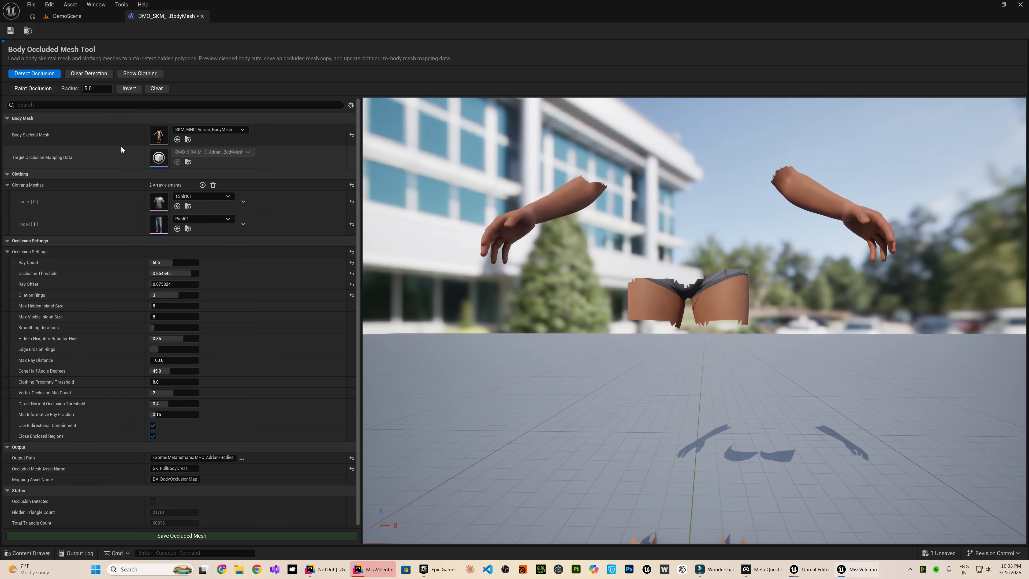
Paint the leftover hip and upper-thigh band as occluded on the front and back, finish painting and show the clothing.
left_click(32, 87)
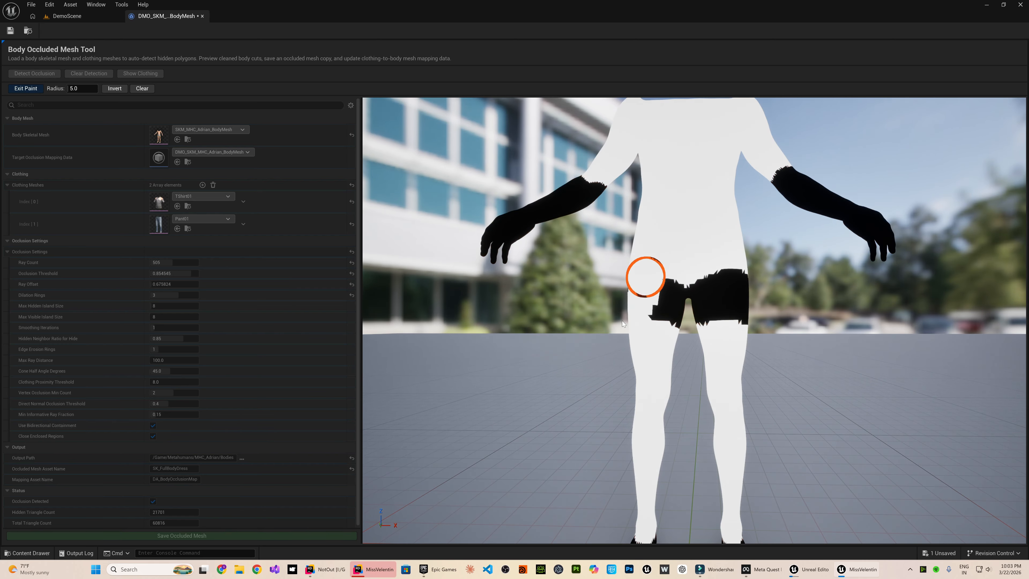
mouse_move(646, 277)
left_mouse_down()
mouse_move(653, 306)
mouse_move(743, 326)
mouse_move(665, 325)
left_mouse_up()
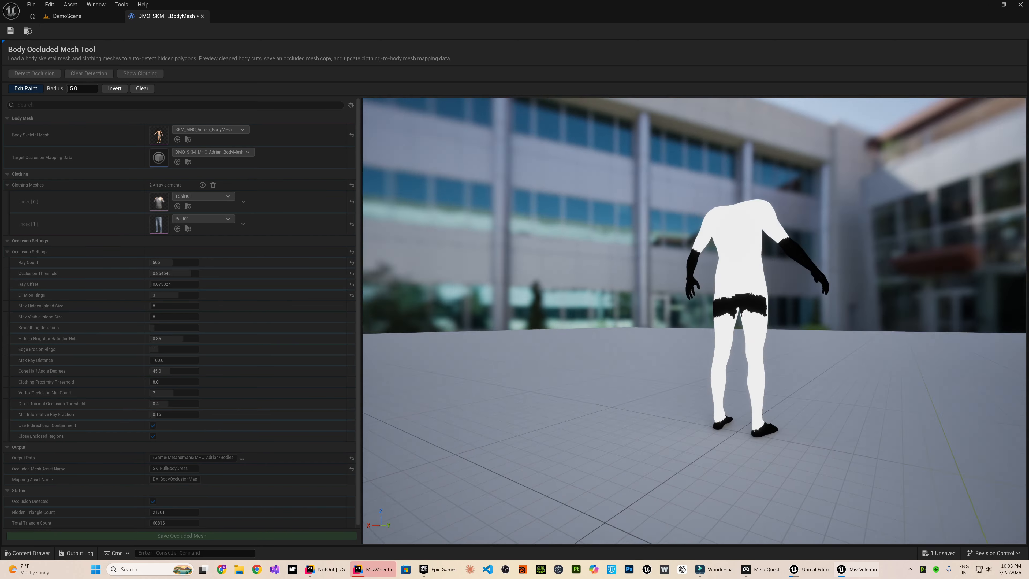
key("w")
key("a")
right_click_drag(664, 325, 706, 326)
left_click_drag(657, 349, 739, 389)
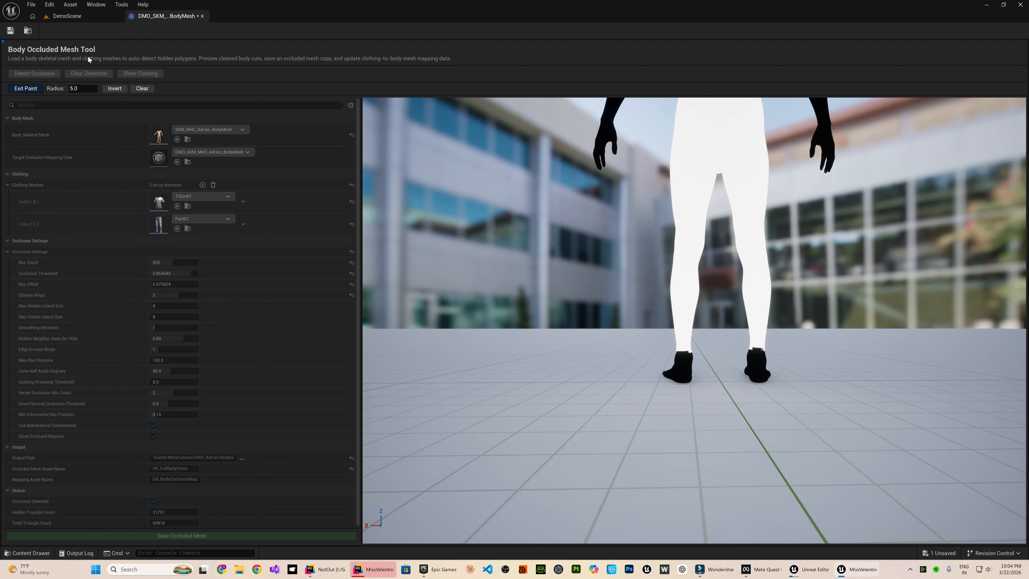
left_click(28, 88)
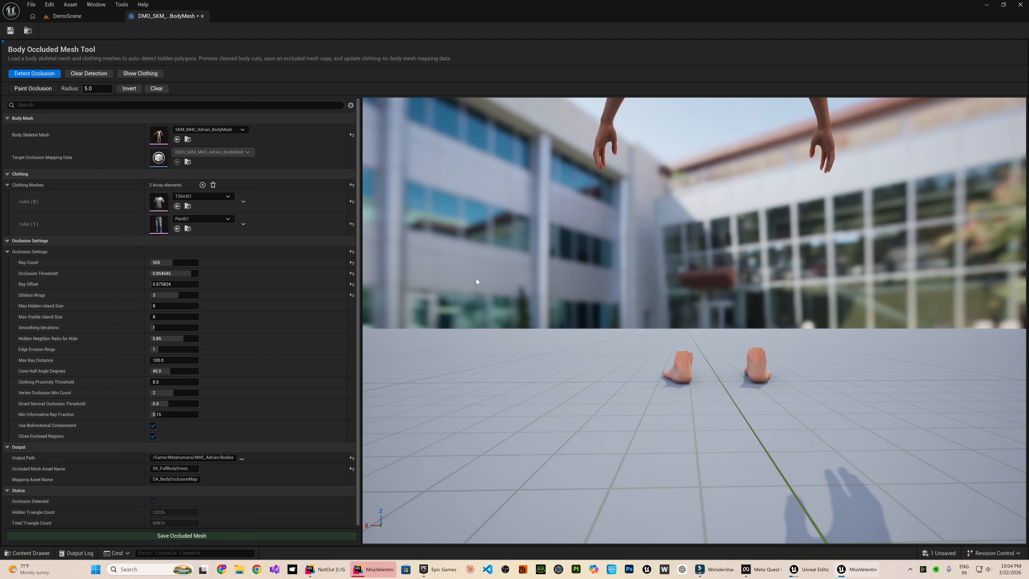
left_click(140, 73)
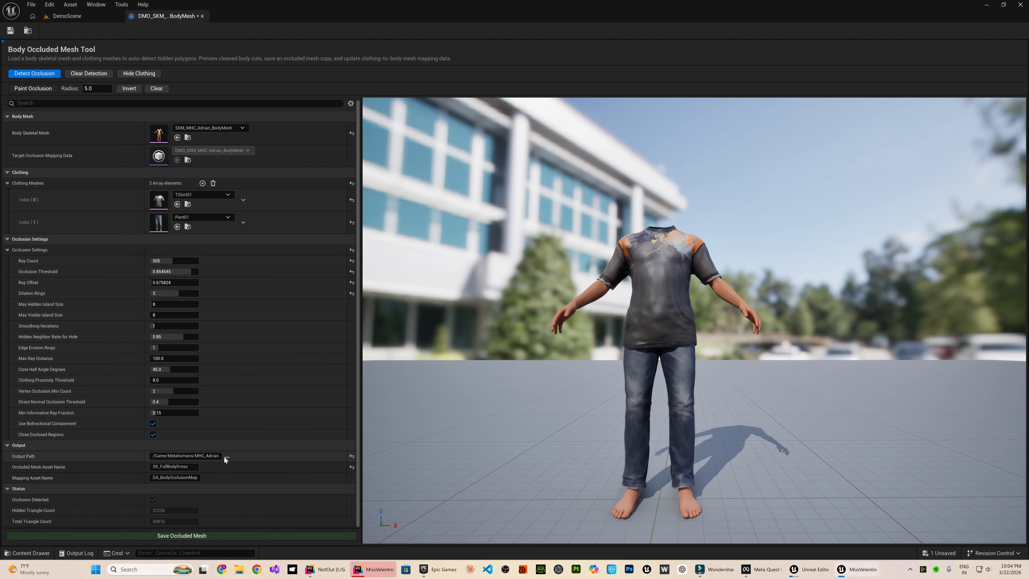
Set the output path to /Game/Metahumans/MHC_Adrian/Bodies and save the occluded mesh.
left_click(227, 457)
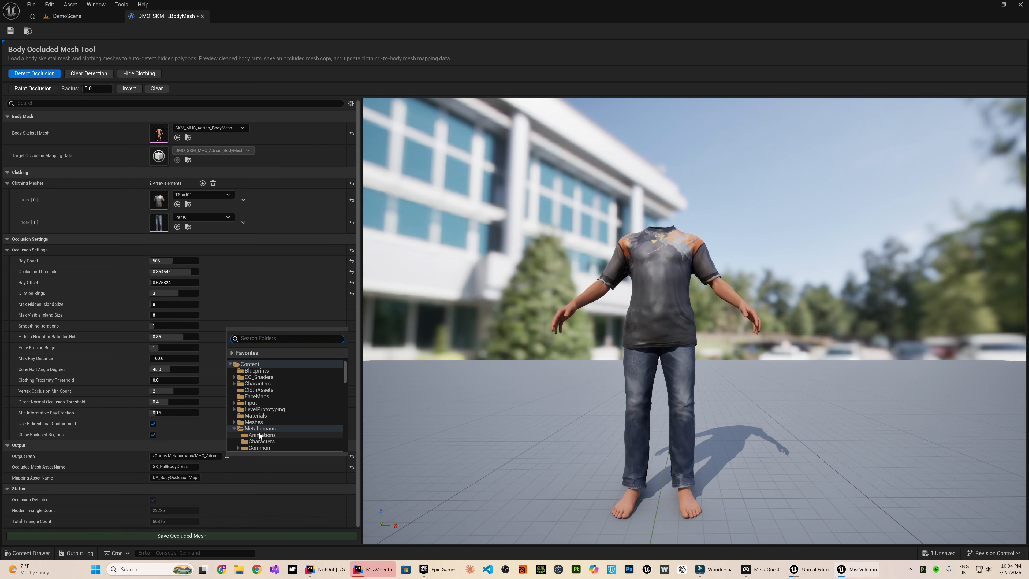
scroll(255, 414, "down", 3)
left_click(237, 378)
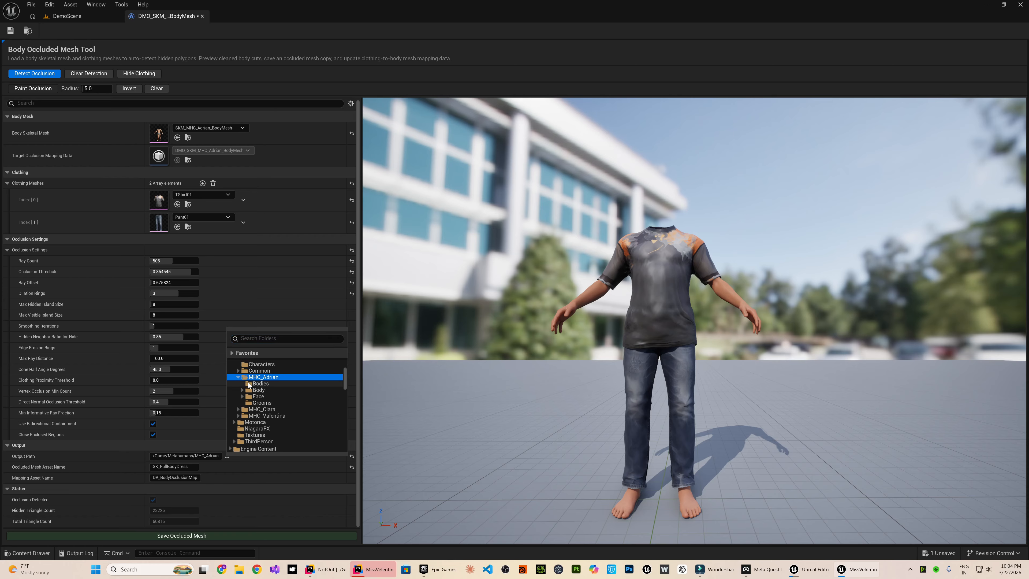
left_click(255, 384)
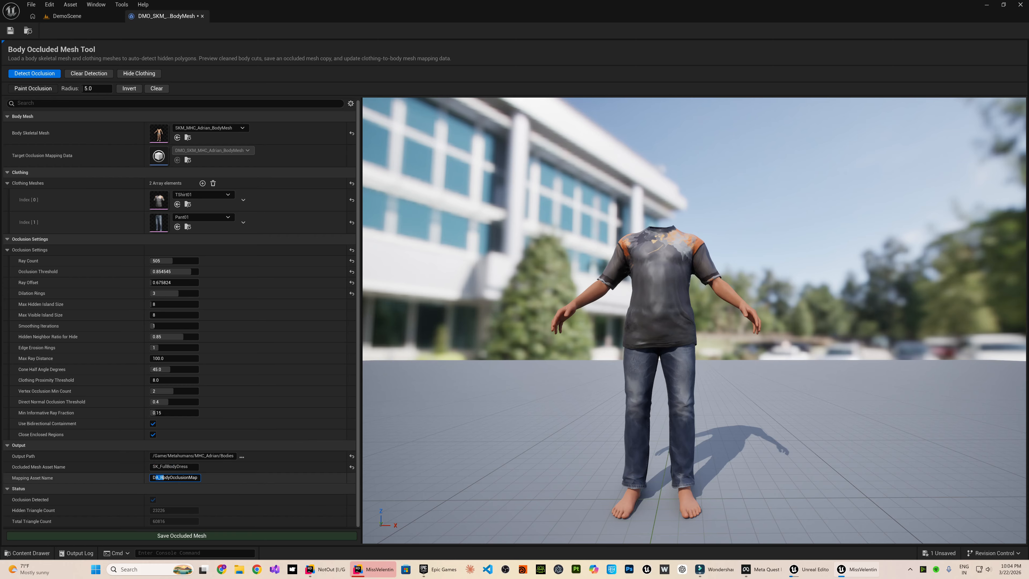
left_click_drag(148, 482, 153, 478)
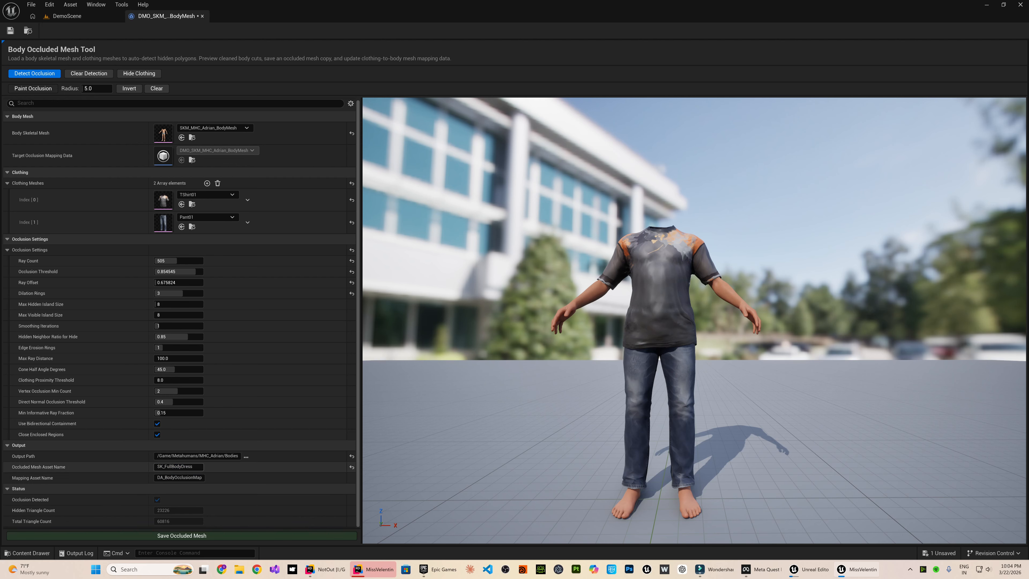
left_click(174, 537)
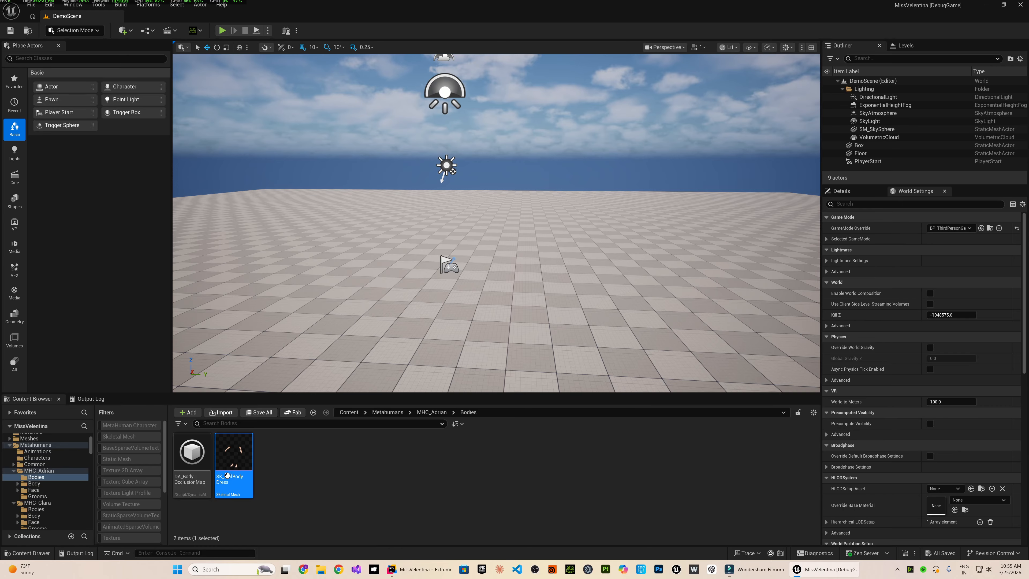
Open the SK_FullBodyDress skeletal mesh from the MHC_Adrian Bodies folder and inspect its remaining arms and feet.
double_click(228, 474)
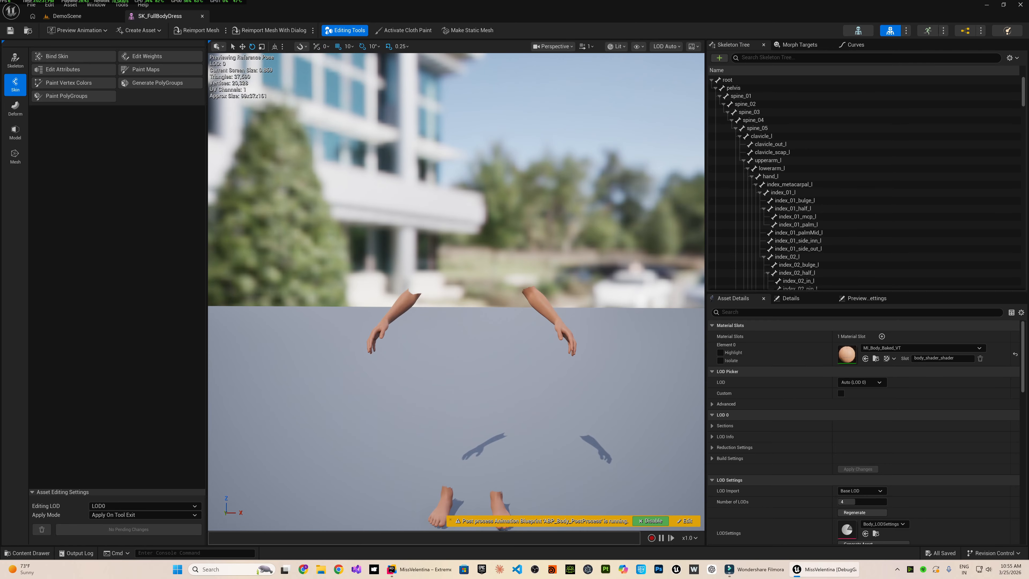
key("s")
right_click_drag(456, 292, 470, 303)
key("w")
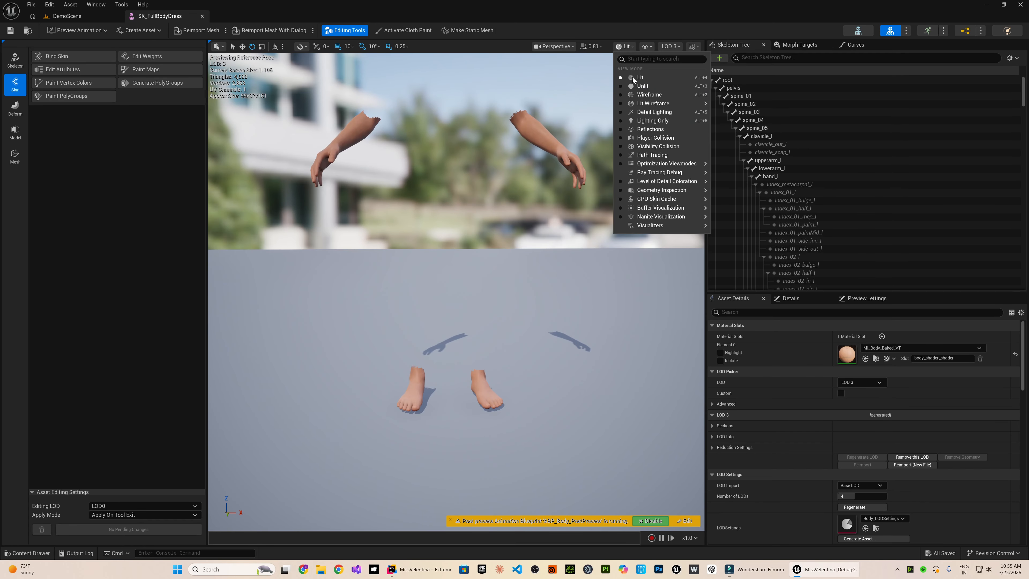
Examine the occluded mesh in wireframe view and at different LODs, returning to lit view with automatic LOD.
left_click(649, 94)
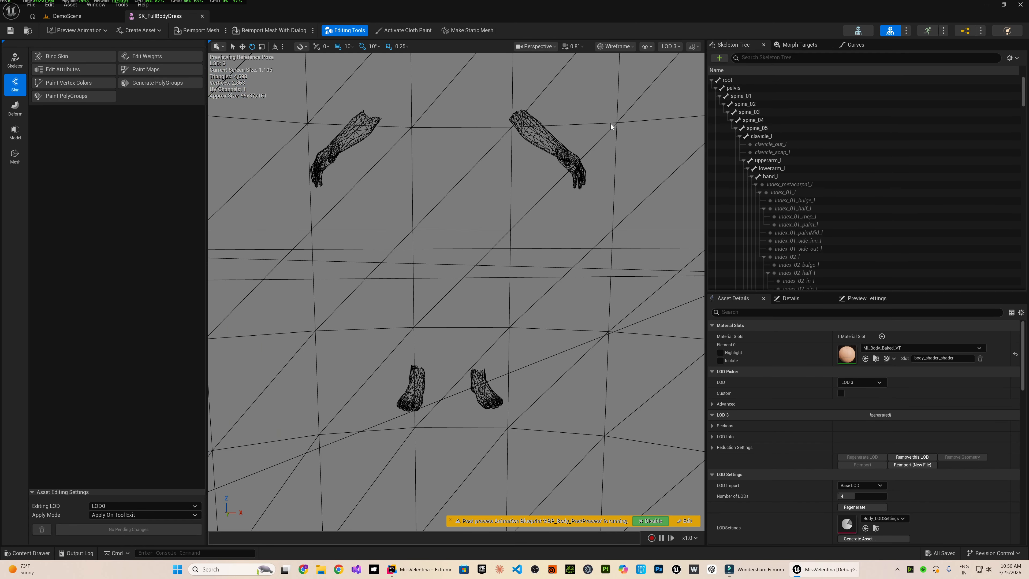
left_click(646, 48)
mouse_move(671, 48)
left_click(672, 77)
left_click(671, 48)
left_click(671, 86)
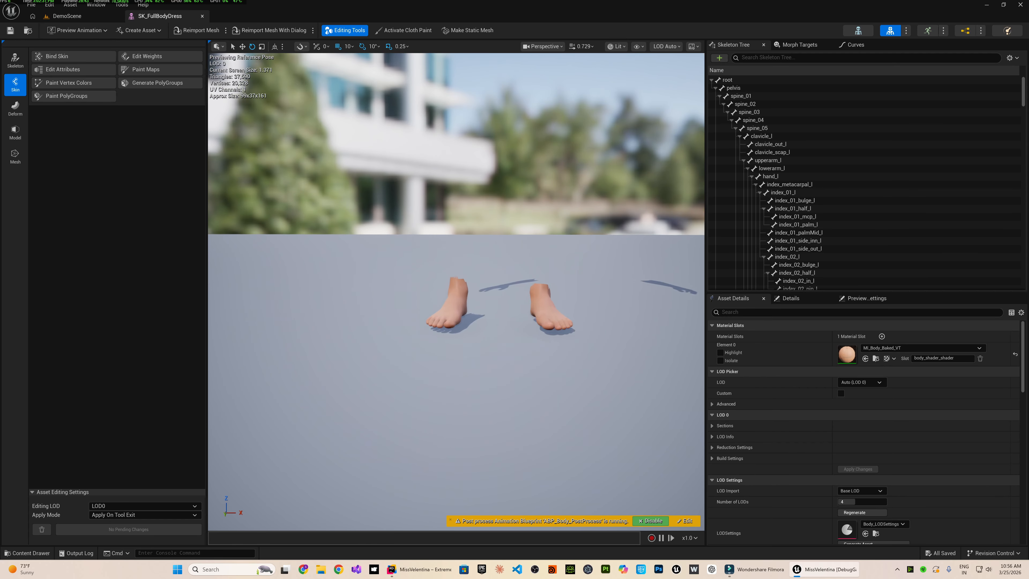
right_click_drag(456, 292, 365, 312)
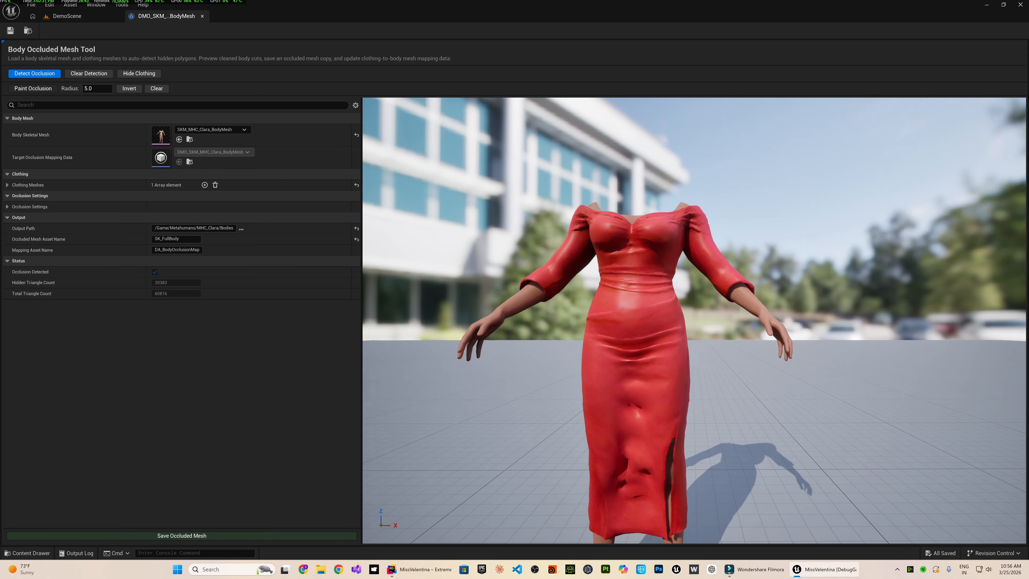
Detect the body polygons hidden by the Top01 dress on MHC_Clara and inspect the cut body with the dress hidden.
mouse_move(694, 320)
right_mouse_down()
mouse_move(722, 292)
mouse_move(673, 324)
mouse_move(685, 329)
right_mouse_up()
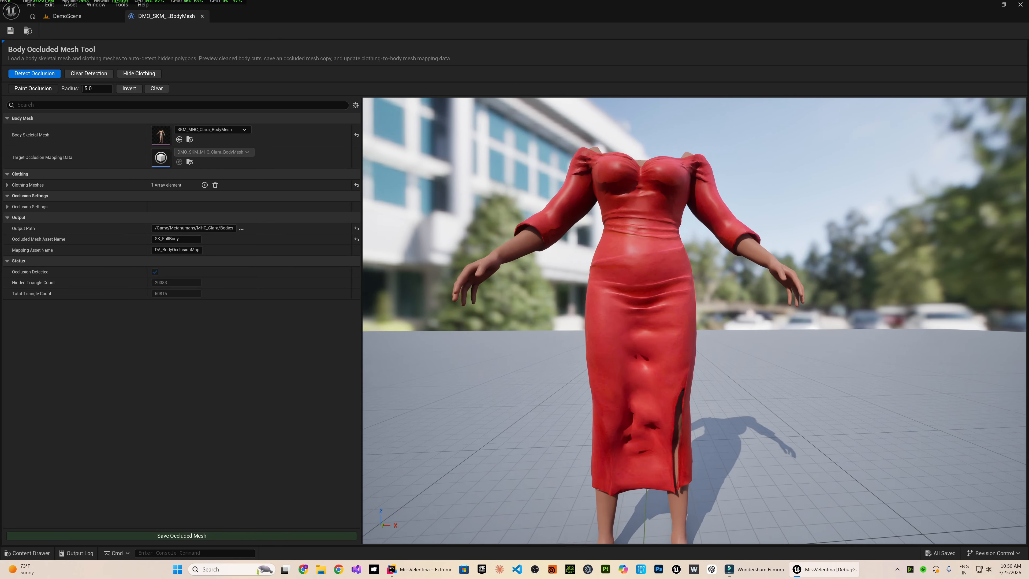
mouse_move(578, 247)
right_mouse_down()
mouse_move(580, 280)
mouse_move(579, 247)
right_mouse_up()
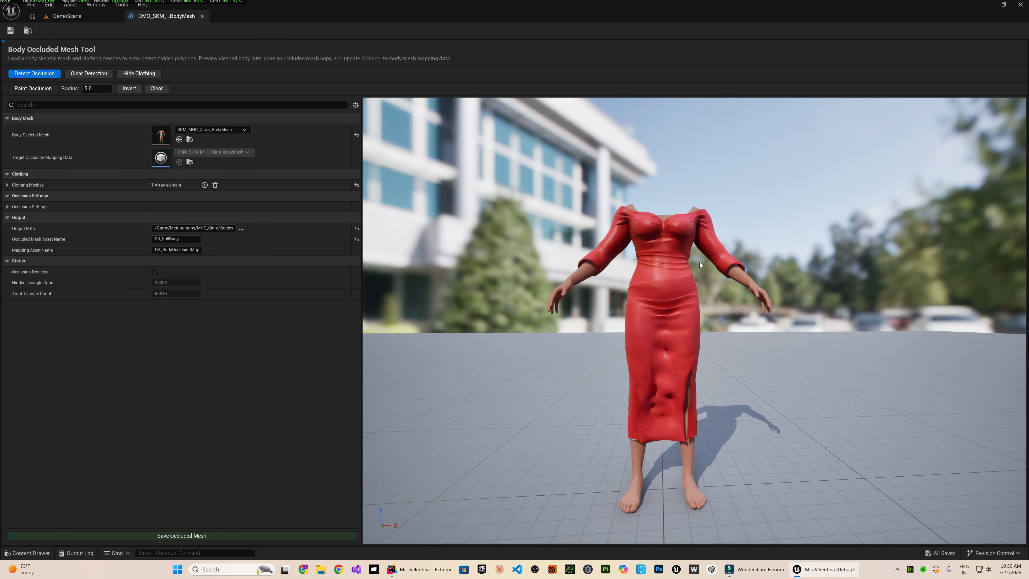
left_click(8, 185)
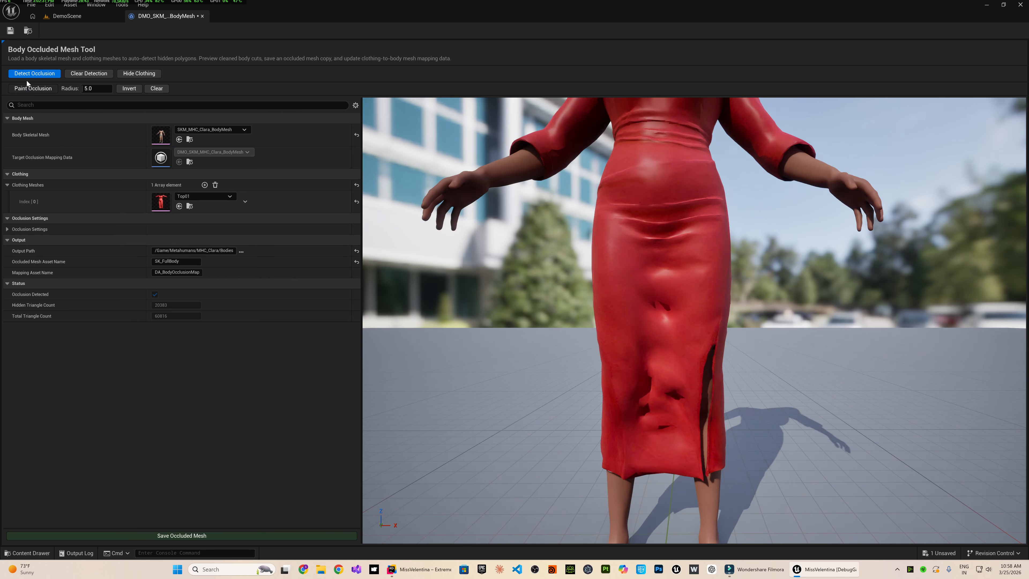
left_click(29, 74)
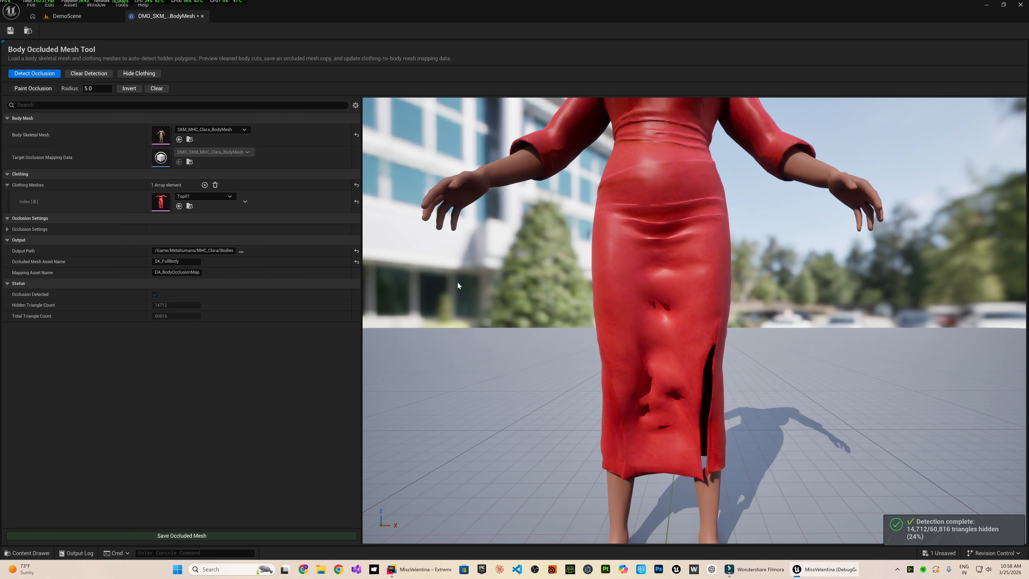
left_click(130, 75)
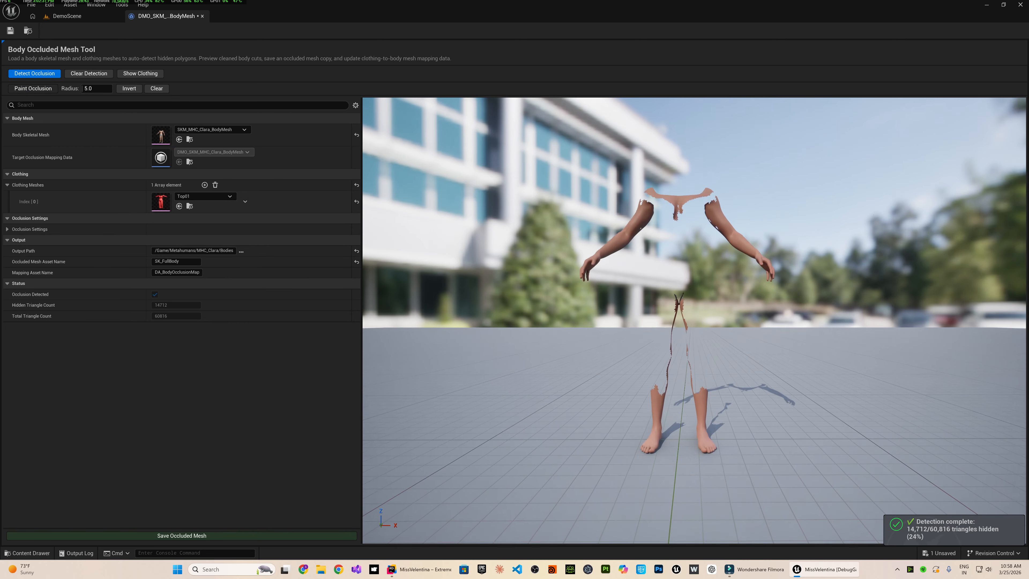
scroll(638, 215, "down", 6)
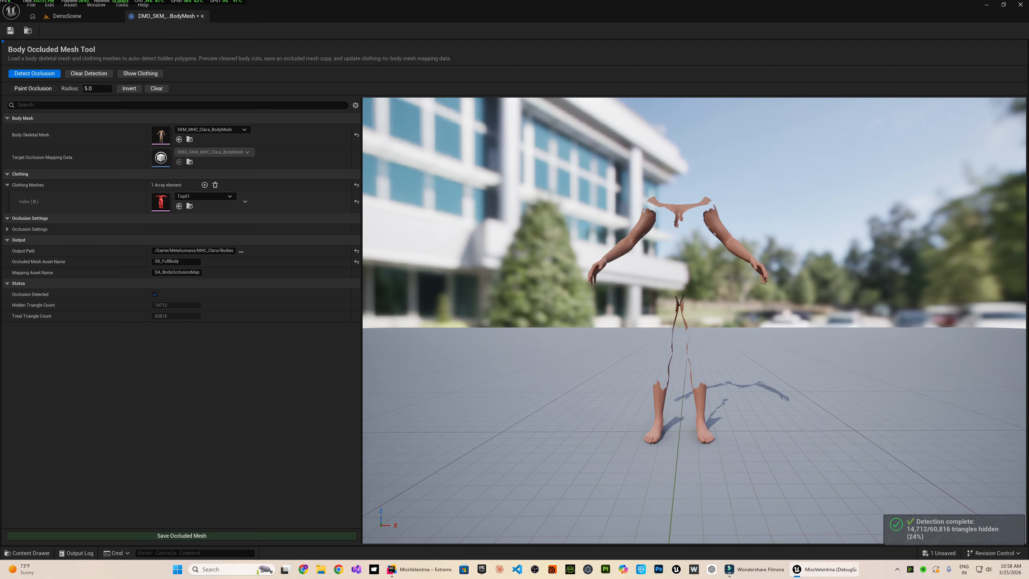
right_click_drag(639, 216, 647, 198)
scroll(648, 198, "up", 2)
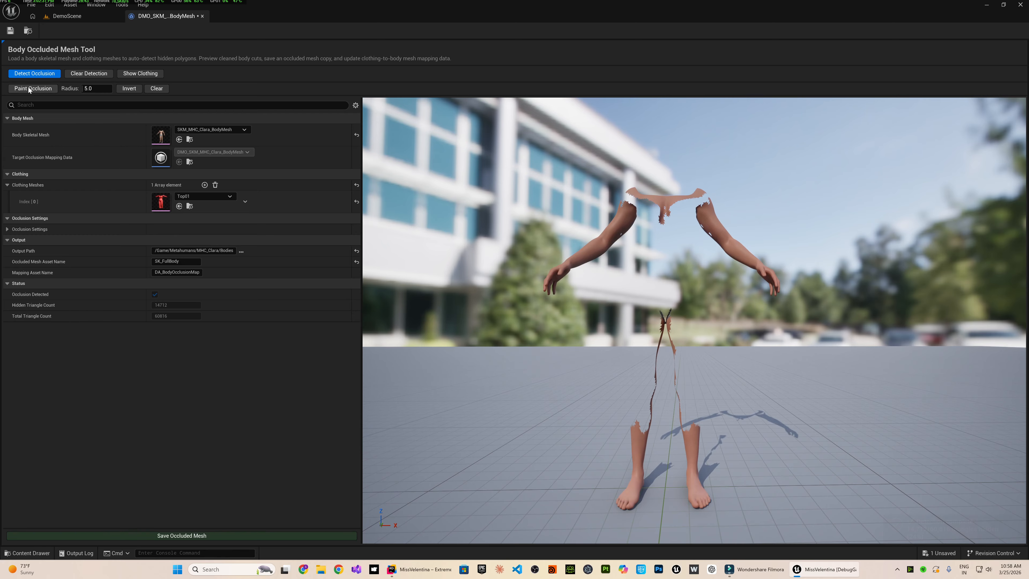
Paint the leftover strips along the crotch and inner legs as occluded with a brush radius of 5.0.
left_click(28, 89)
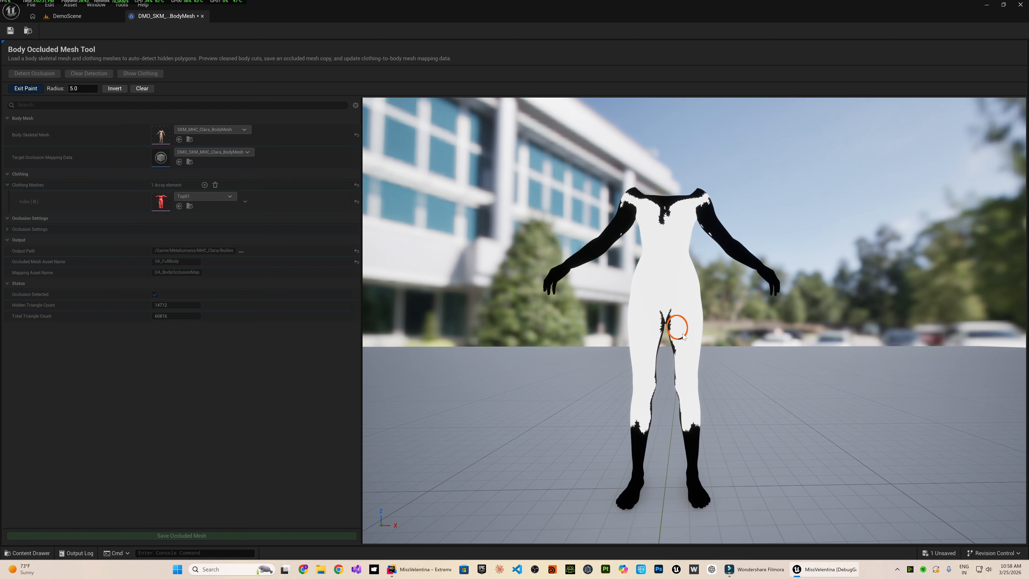
left_click_drag(657, 400, 682, 426)
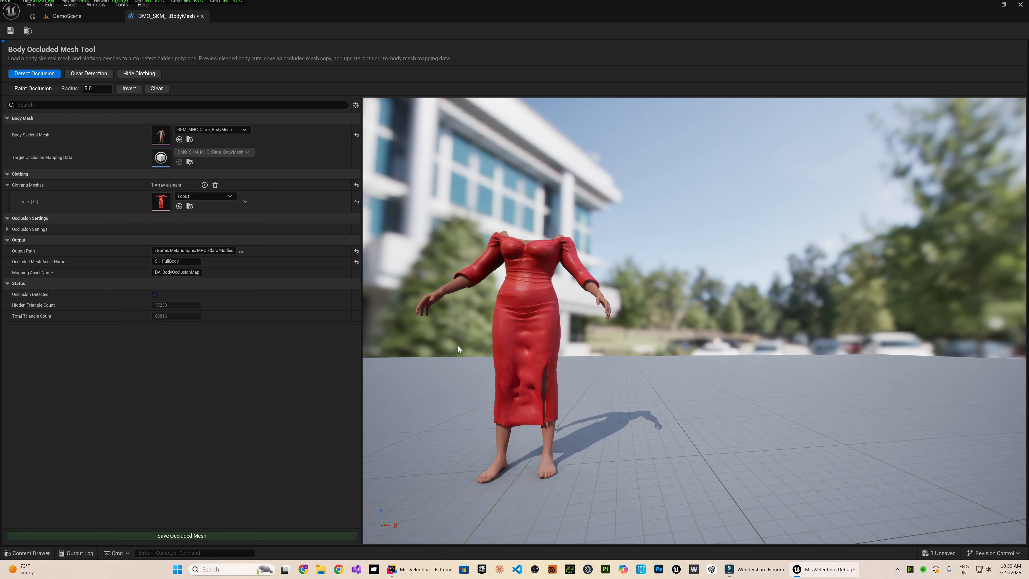
Check the body from the front and back with the dress hidden and shown, and save the occluded mesh.
right_click_drag(456, 346, 448, 335)
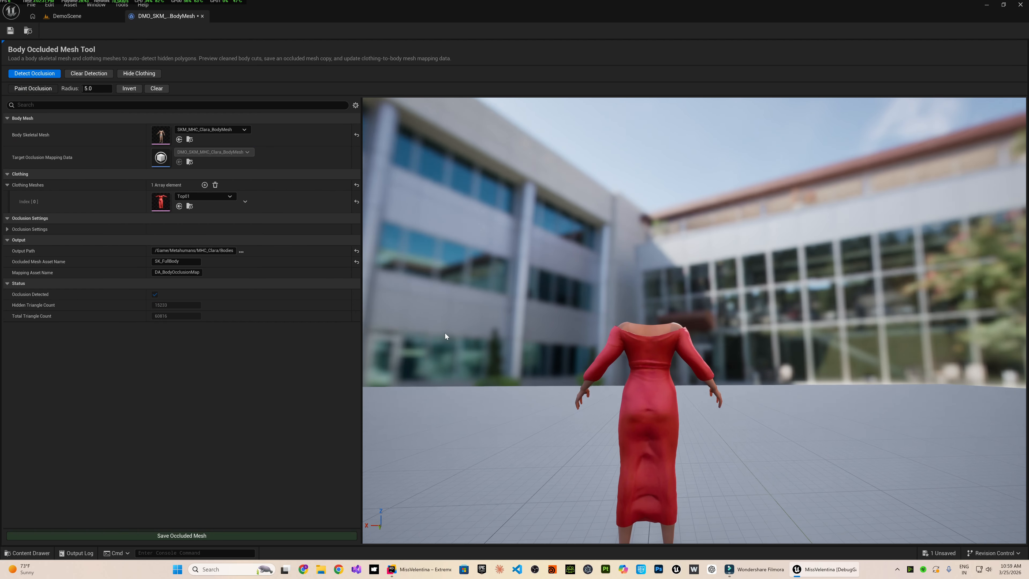
left_click(128, 73)
left_click(133, 74)
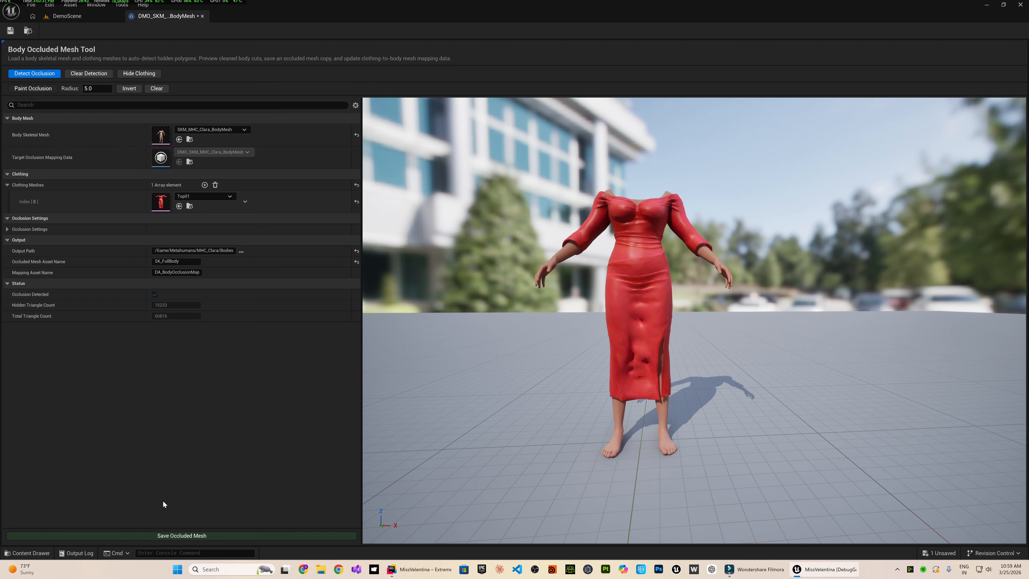
left_click(167, 536)
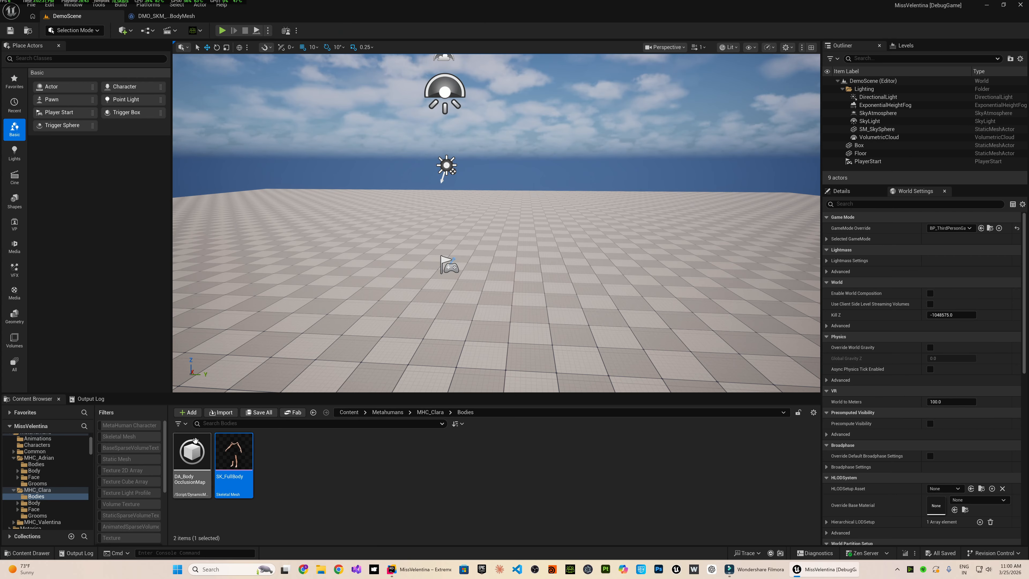
Open DA_BodyOcclusionMap from the MHC_Clara Bodies folder and examine the clothing and occluded body meshes in its mesh mapping.
double_click(195, 441)
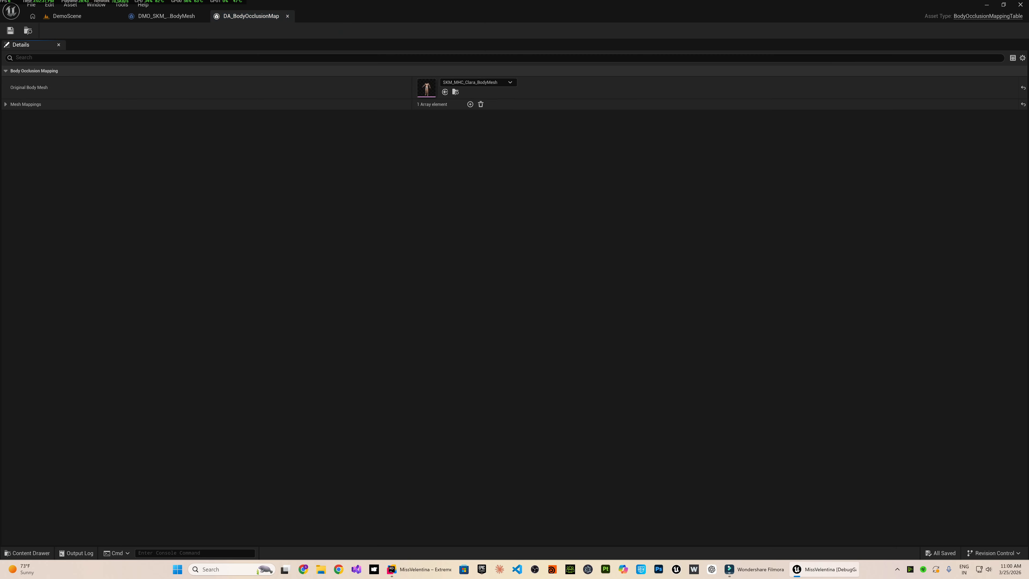
left_click(6, 104)
left_click(12, 116)
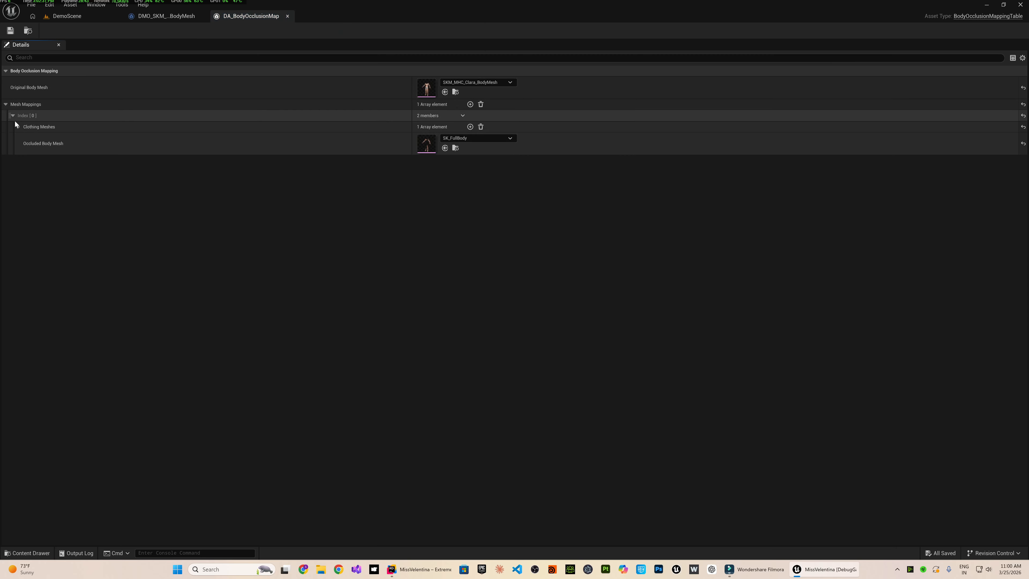
left_click(19, 126)
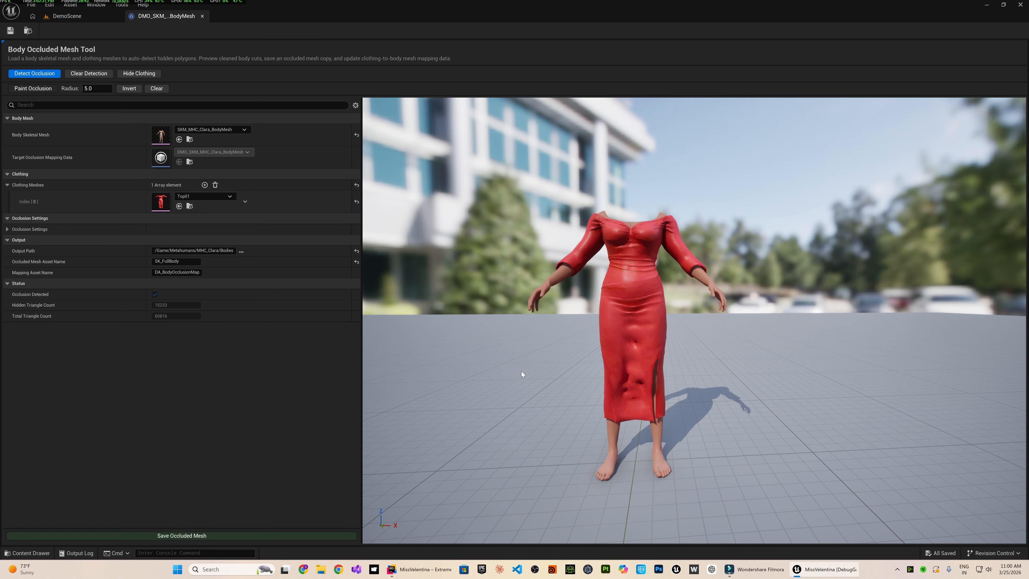
Remove all clothing mesh entries from the MHC_Clara setup and clear the painted occlusion from the body.
left_click(216, 185)
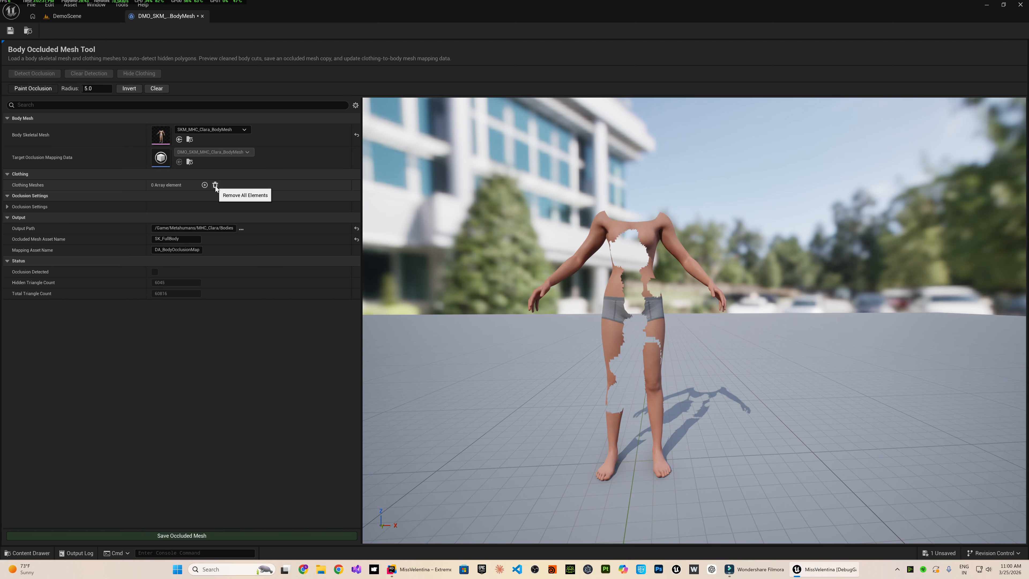
left_click(156, 88)
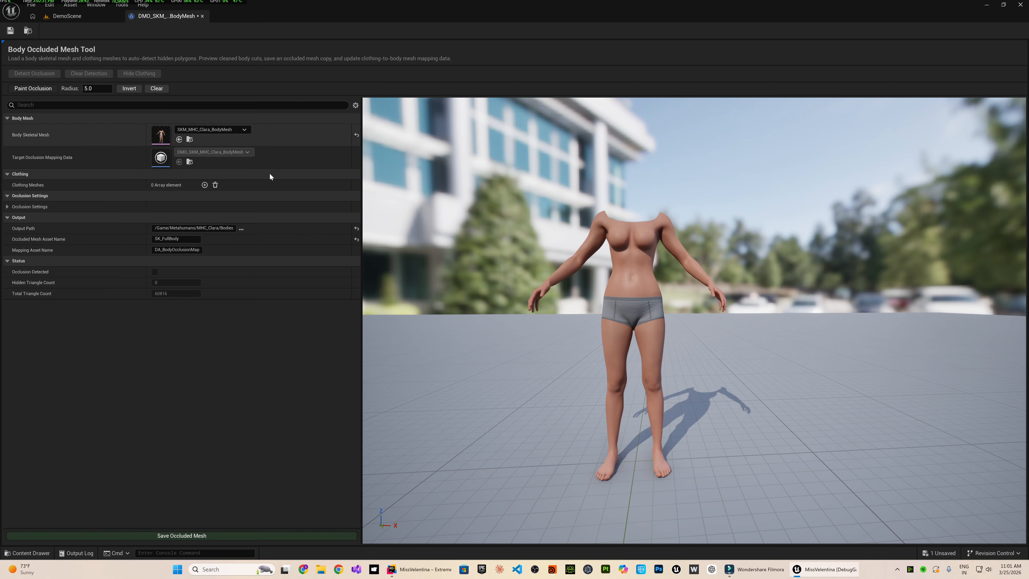
Paint bands across the front of the waist, elbows and knees of the MHC_Clara body as occluded with a brush radius of 5.0.
right_click_drag(523, 351, 504, 351)
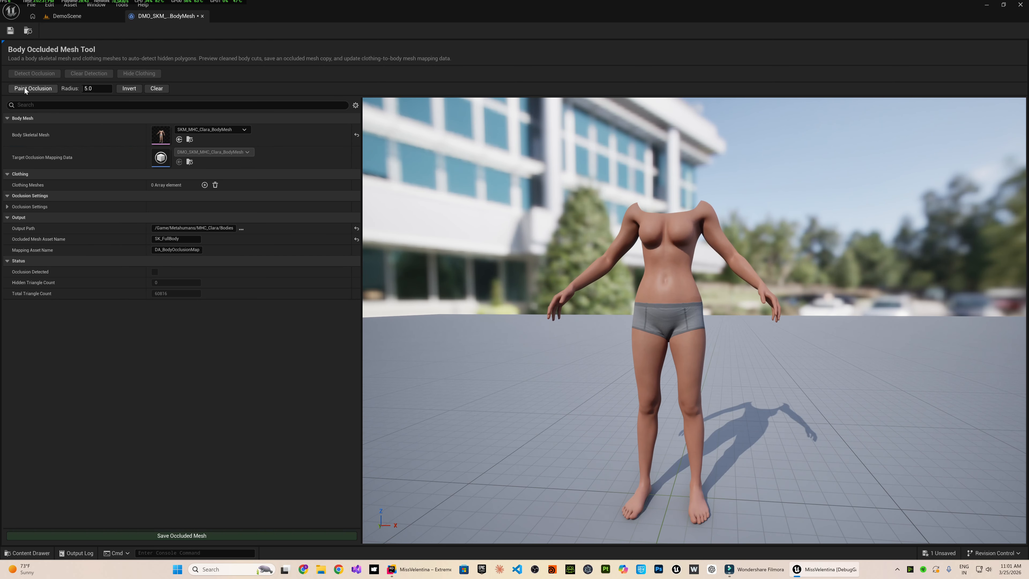
left_click(24, 89)
left_click_drag(652, 277, 682, 283)
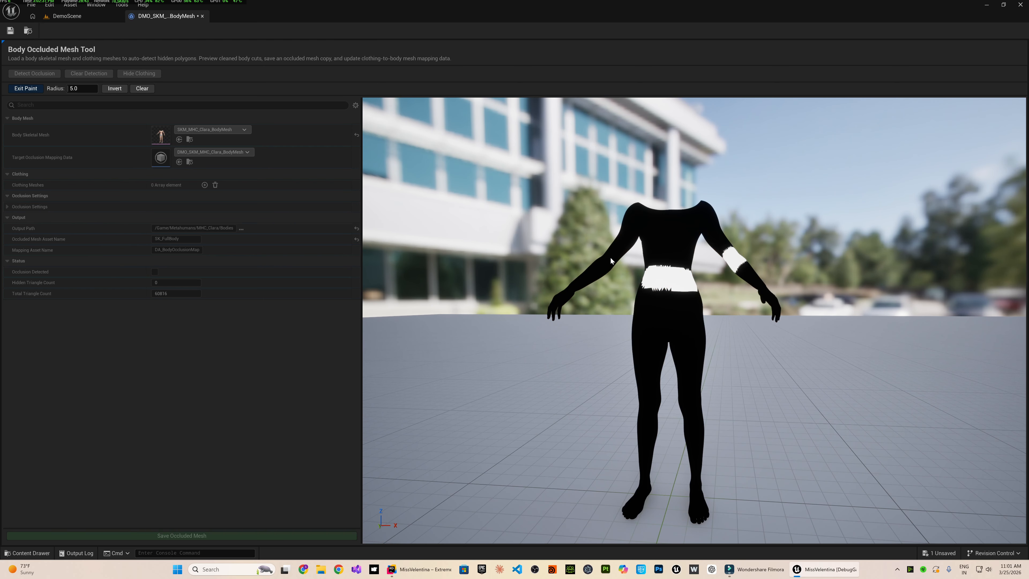
left_click(18, 89)
right_click_drag(523, 340, 466, 343)
Continue the occlusion bands around the back of the waist and knees of the MHC_Clara body.
left_click(31, 88)
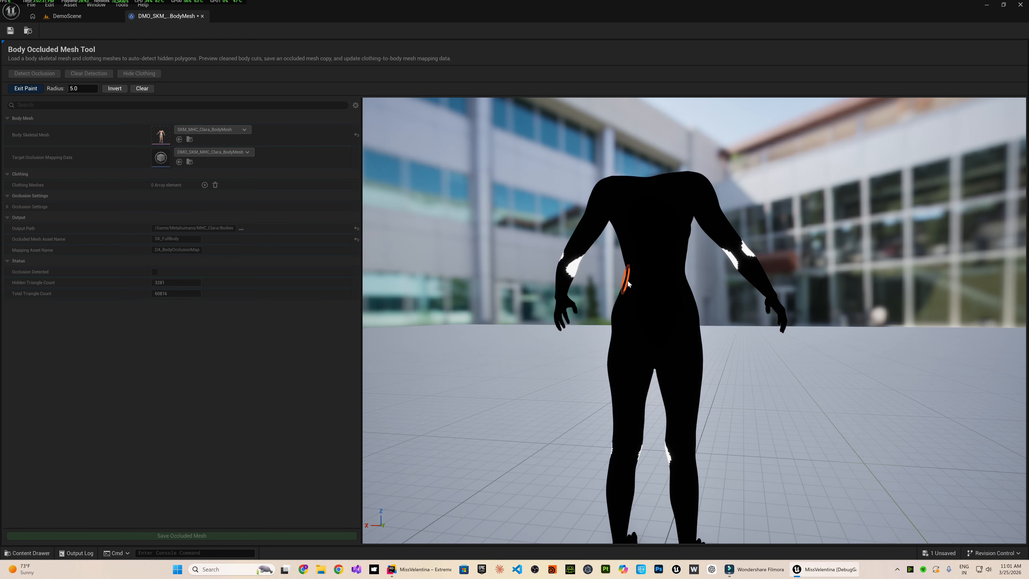
left_click_drag(628, 284, 694, 286)
left_click_drag(611, 455, 687, 457)
mouse_move(754, 417)
right_mouse_down()
mouse_move(807, 417)
mouse_move(796, 417)
right_mouse_up()
key("w")
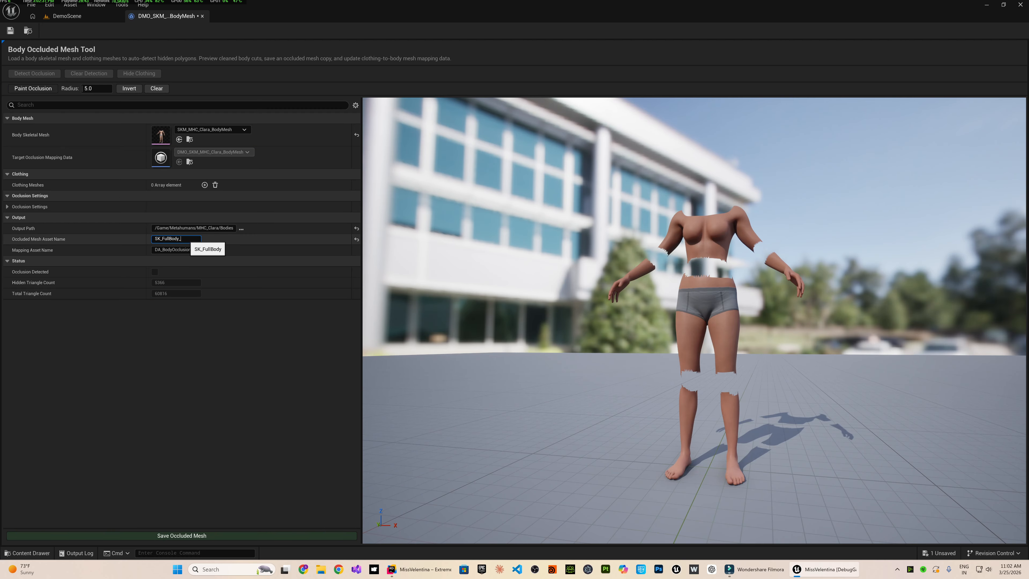
Save the occluded mesh as SK_FullBody_Test, review the saved mesh and close it.
left_click(182, 535)
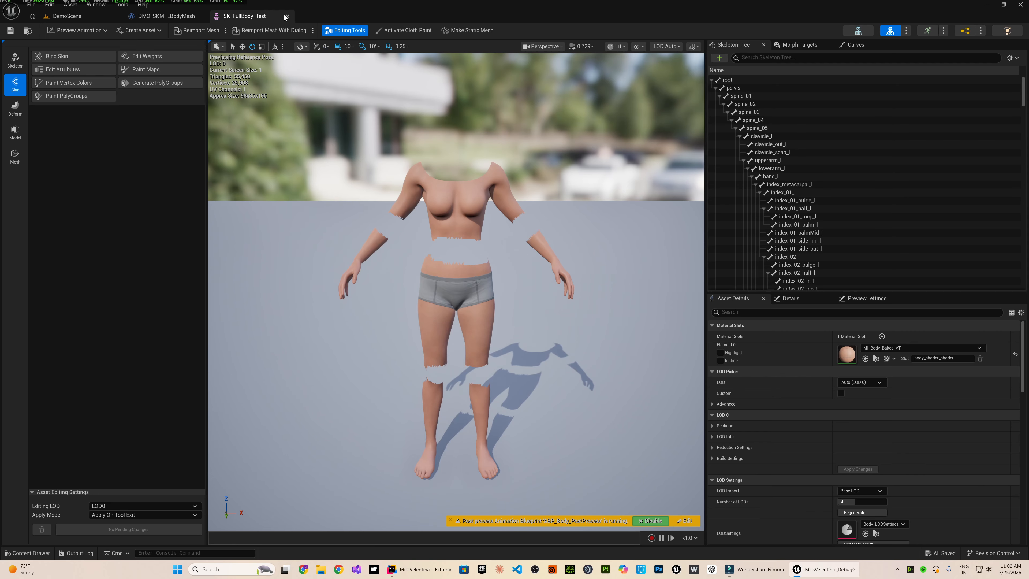
left_click(286, 16)
double_click(203, 451)
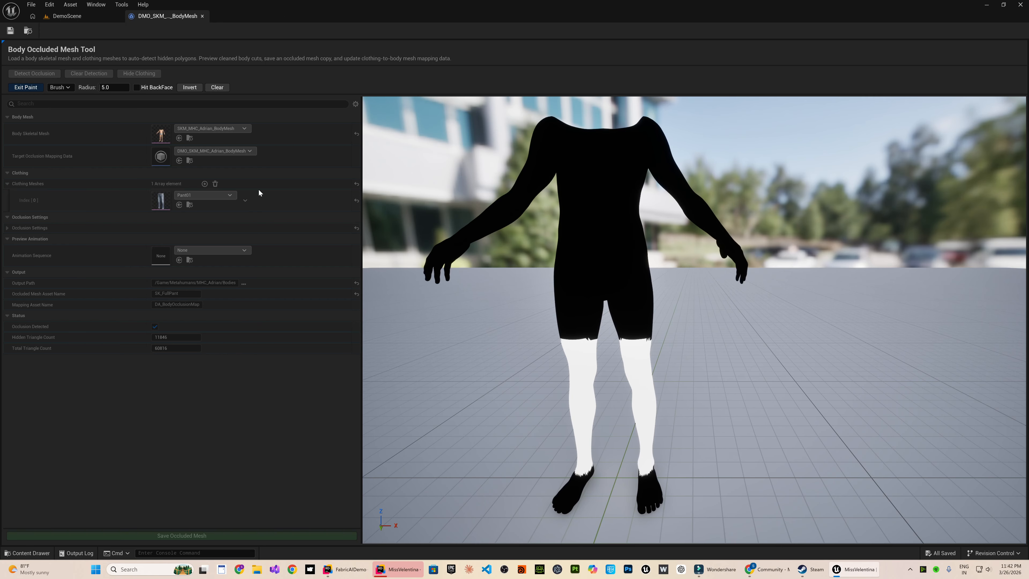
Change the paint mode to Select and box-select areas on the torso and upper thighs of the MHC_Adrian body as occluded.
left_click(59, 87)
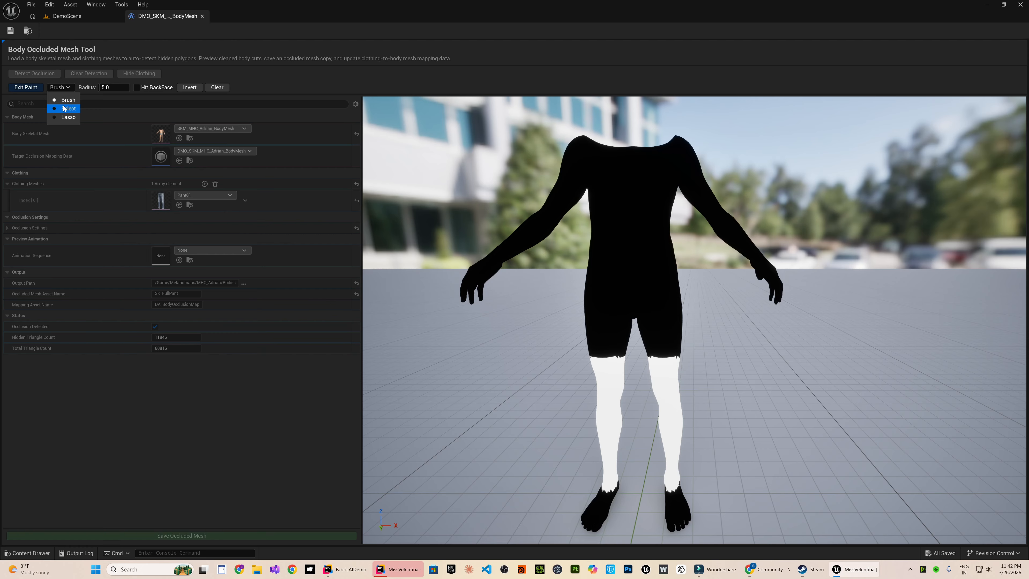
left_click(64, 109)
left_click_drag(593, 218, 663, 266)
mouse_move(605, 293)
left_mouse_down()
mouse_move(647, 304)
mouse_move(670, 198)
mouse_move(601, 274)
left_mouse_up()
left_click_drag(564, 318, 692, 359)
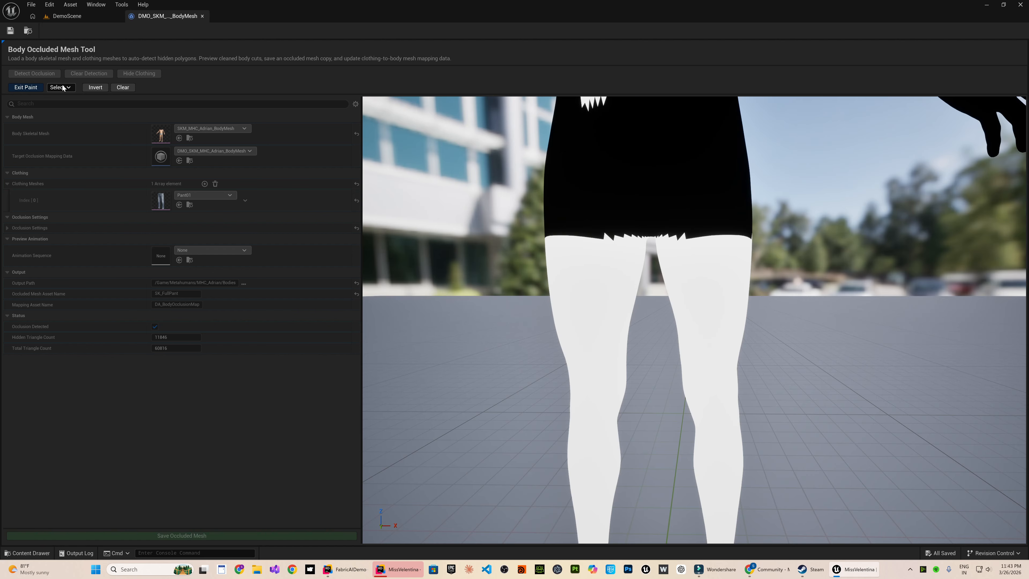
Change the paint mode to Lasso and lasso the lower legs of the MHC_Adrian body to remove their occlusion.
left_click(63, 87)
left_click(61, 118)
left_click_drag(642, 433, 702, 423)
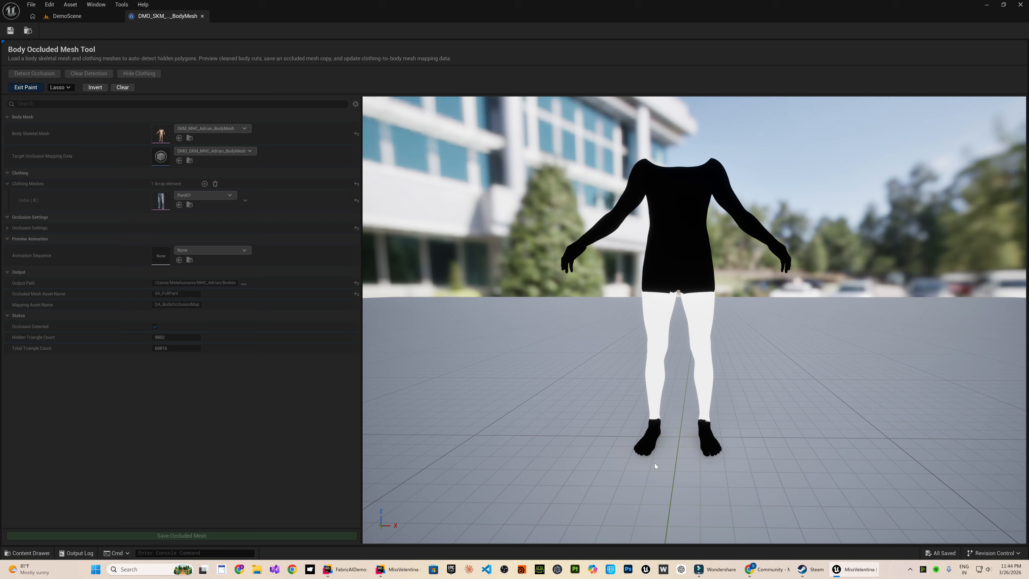
right_click_drag(656, 467, 476, 407)
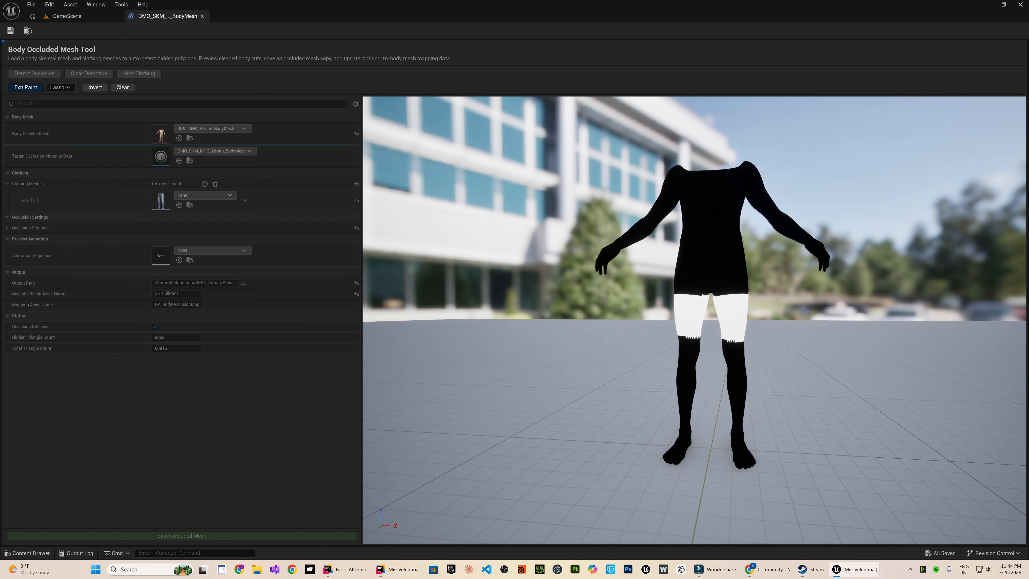
Assign the Dress mesh as clothing for the MHC_Clara body, detect the occlusion and hide the clothing.
left_click(192, 197)
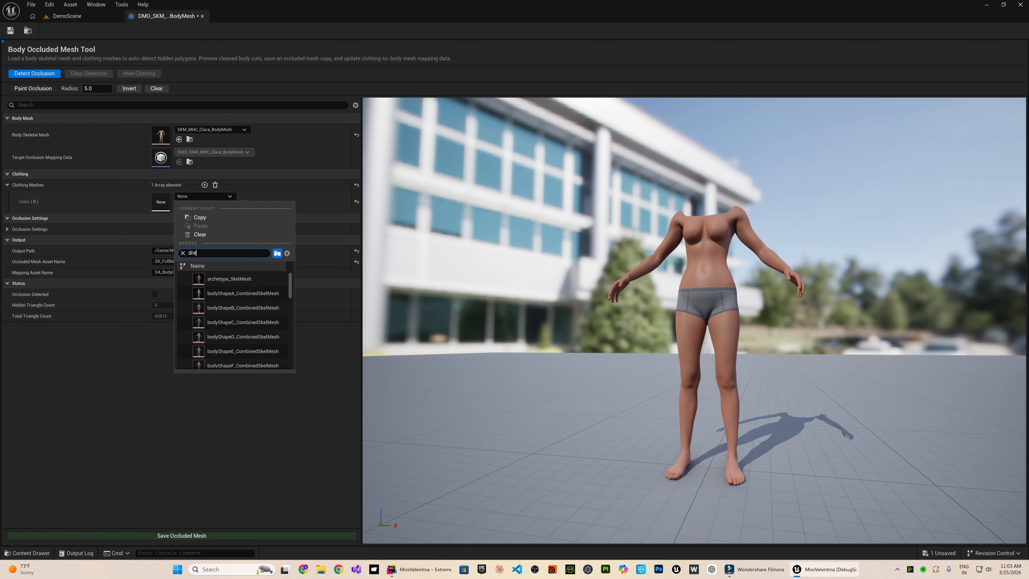
left_click(231, 279)
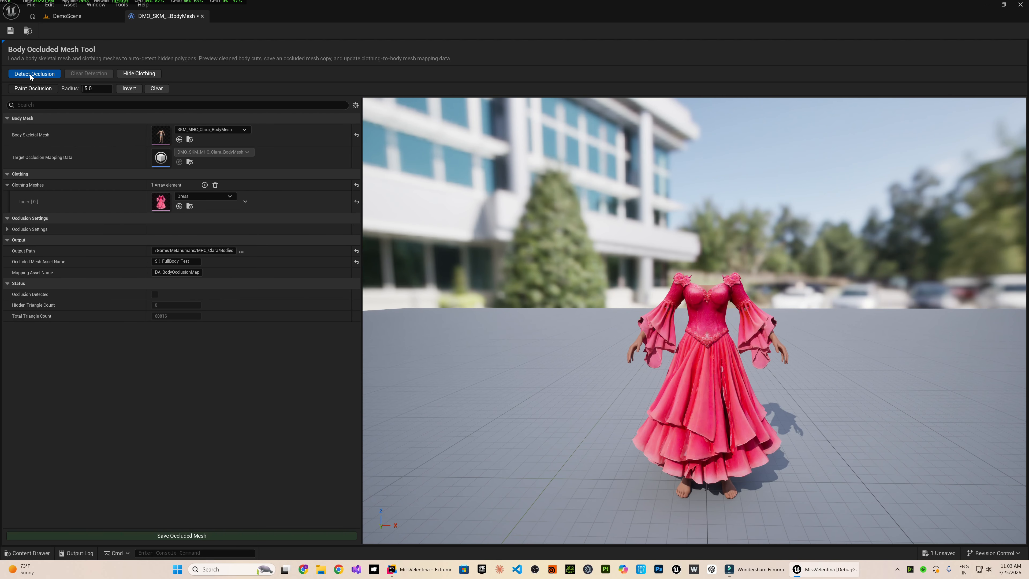
left_click(34, 74)
left_click(128, 74)
Paint the unoccluded patches on the arms, torso, crotch and inner legs as occluded with a brush radius of 5.0.
left_click(32, 88)
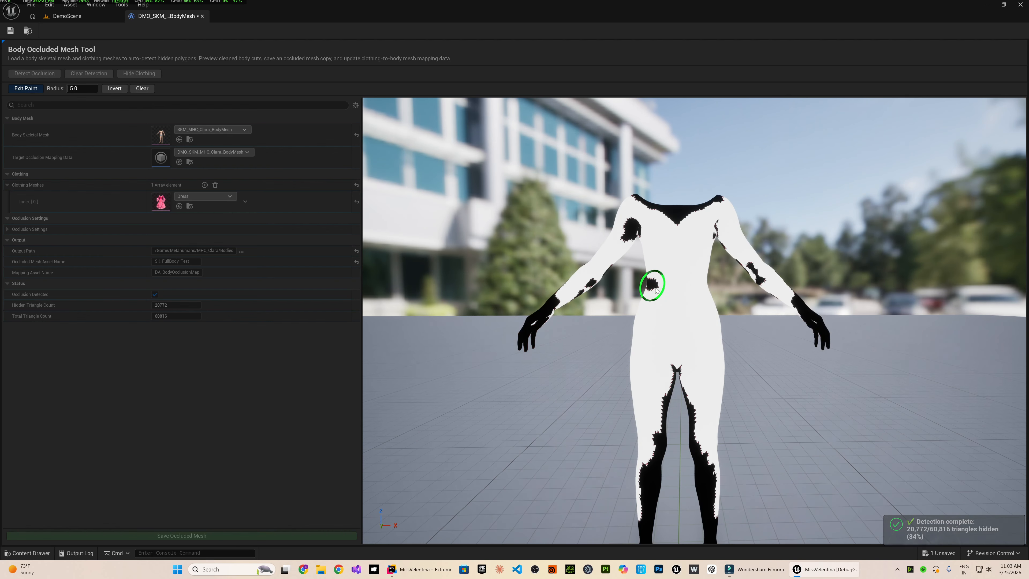
left_click_drag(669, 401, 665, 372)
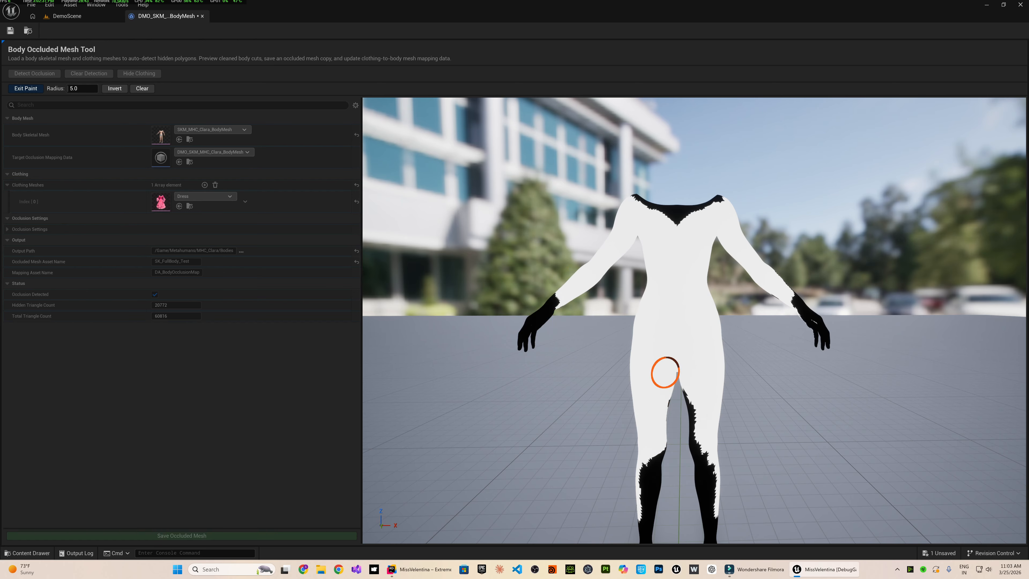
mouse_move(678, 302)
left_mouse_down()
mouse_move(683, 338)
mouse_move(640, 368)
left_mouse_up()
left_click_drag(716, 345, 722, 378)
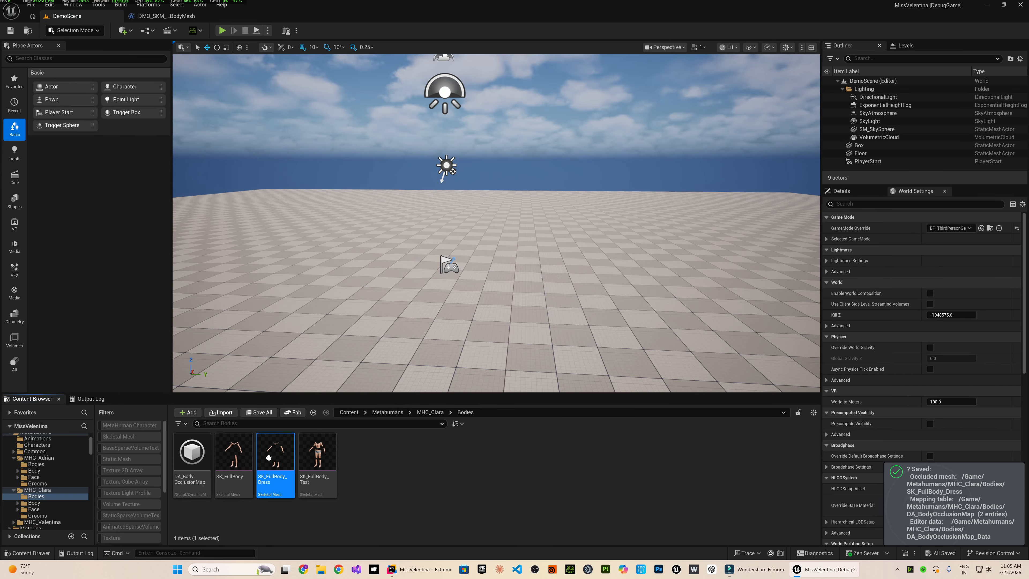
Open DA_BodyOcclusionMap from the MHC_Clara Bodies folder and examine the clothing meshes of the second mesh mapping.
left_click(192, 452)
double_click(193, 452)
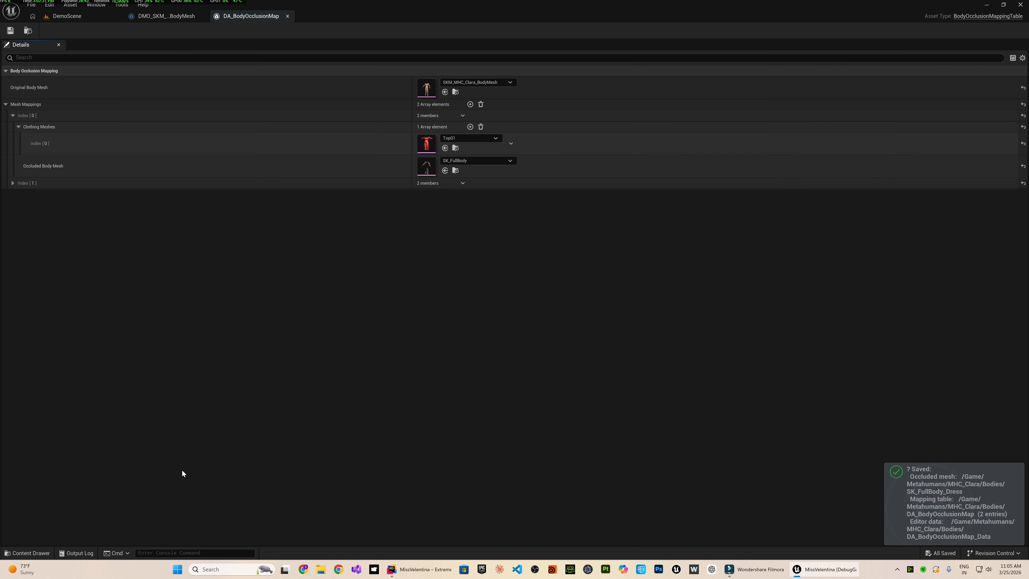
left_click(13, 183)
left_click(18, 195)
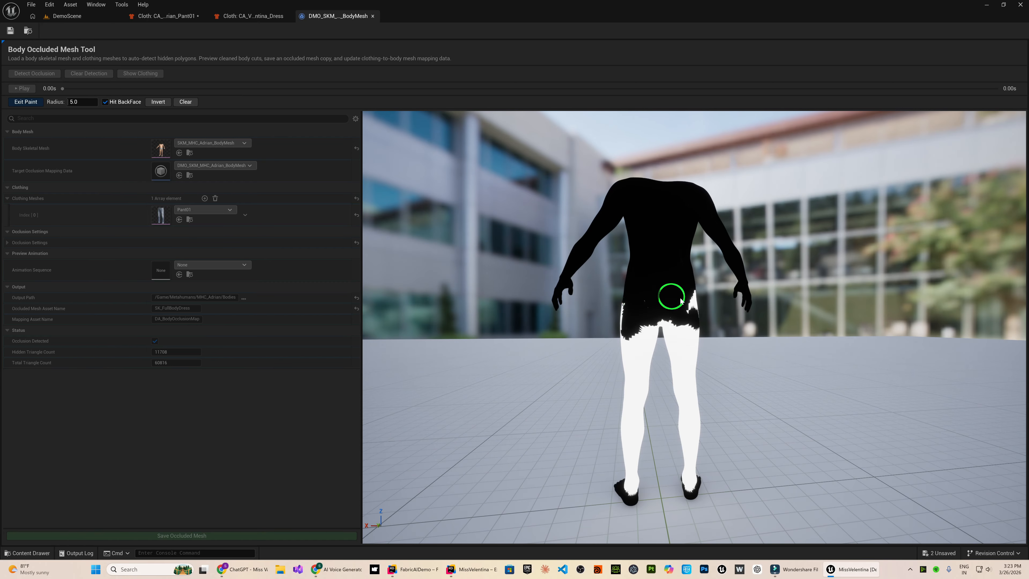
Paint the MHC_Adrian body under Pant01 with Hit BackFace enabled and radius 5.0, and save the occluded mesh as SK_FullBodyDress.
mouse_move(682, 301)
left_mouse_down()
mouse_move(625, 339)
mouse_move(670, 320)
left_mouse_up()
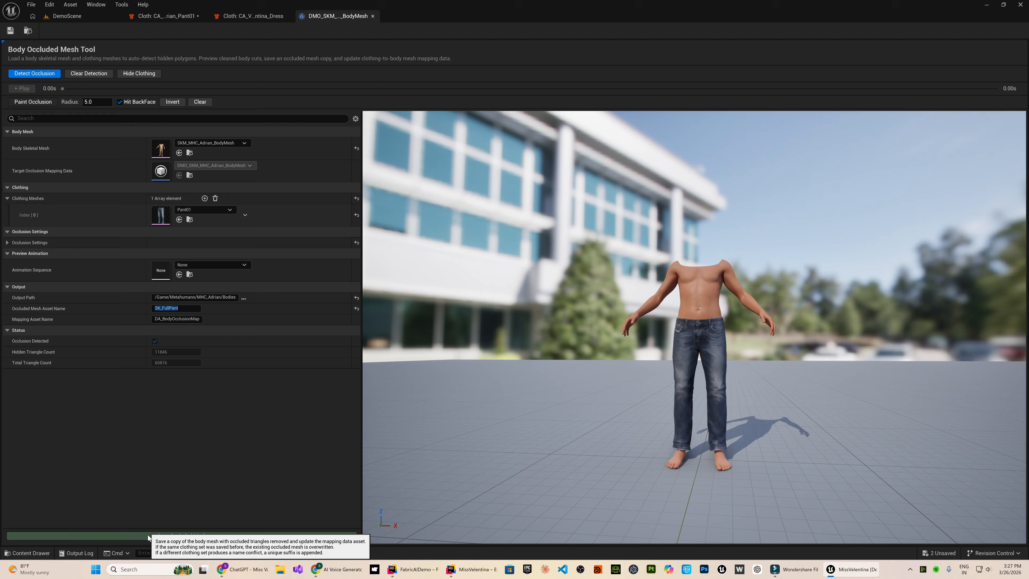
left_click(148, 537)
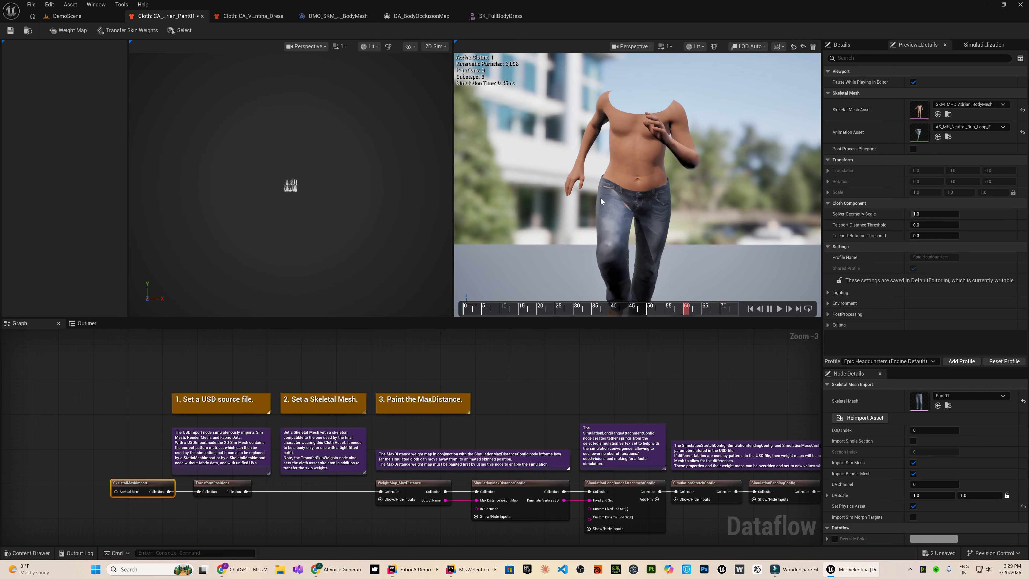
Pause the run animation in the Pant01 cloth asset and use the selected occluded body mesh as the preview skeletal mesh.
left_click(769, 310)
scroll(623, 233, "up", 6)
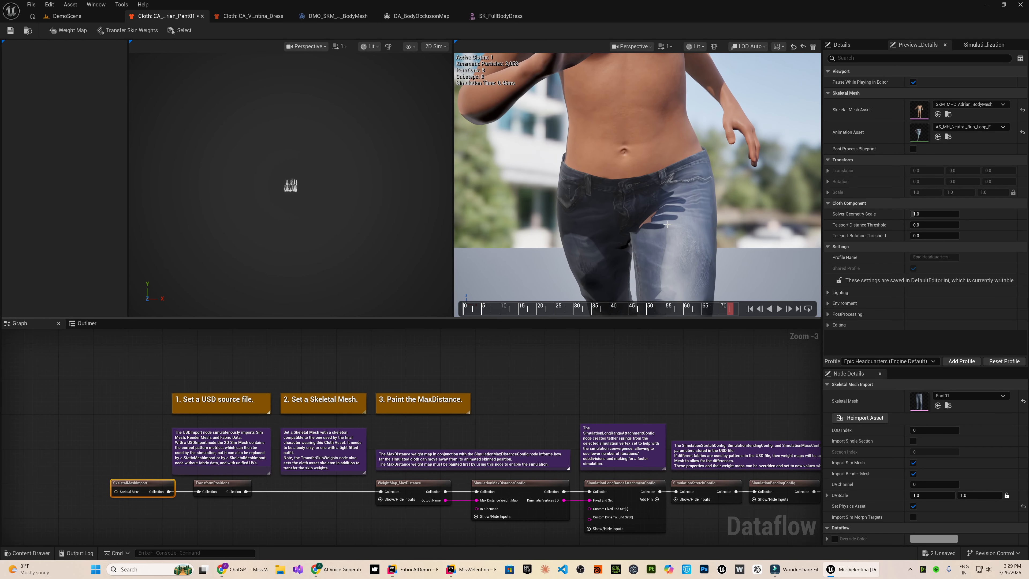
left_click(939, 114)
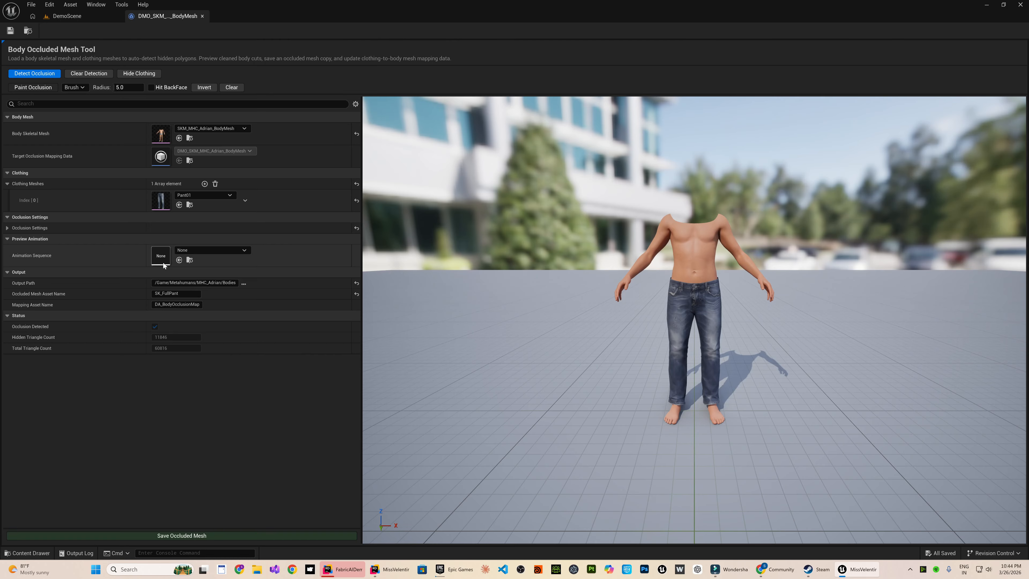
Set the preview animation to AS_MH_Neutral_Run_Loop_F, play it, and check the MHC_Adrian body with the clothing hidden and shown.
left_click(163, 264)
left_click(248, 376)
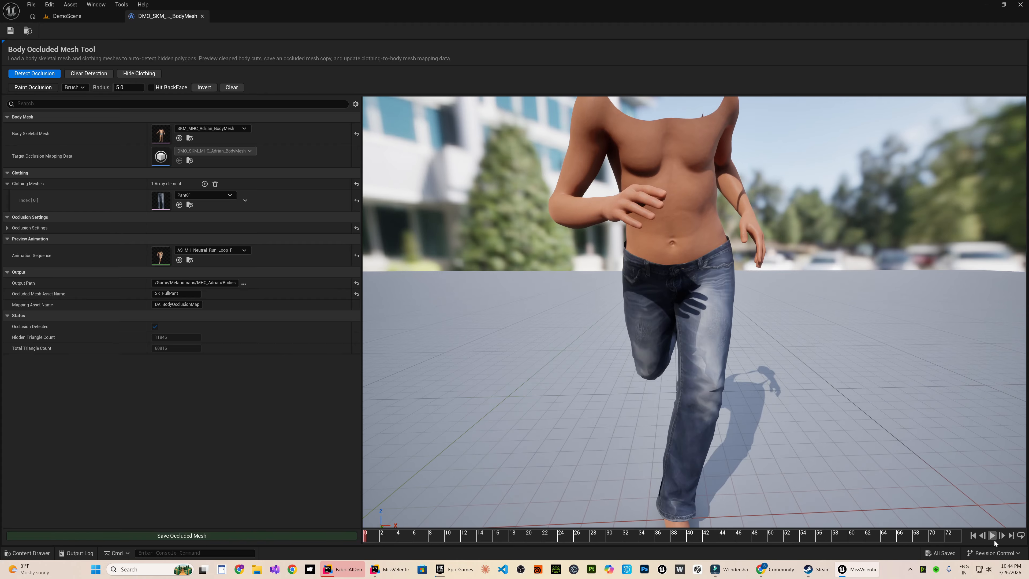
left_click(993, 536)
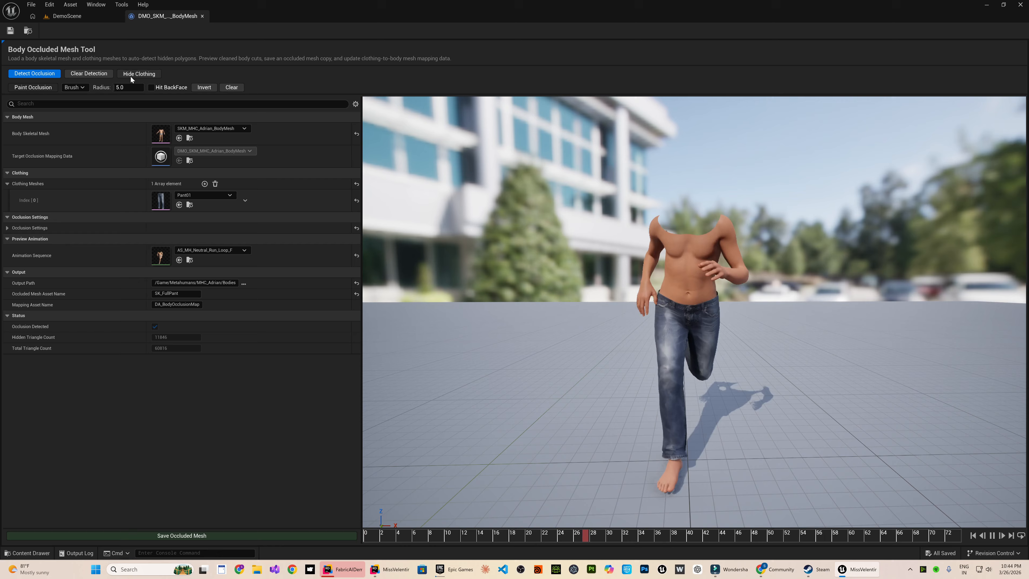
left_click(135, 74)
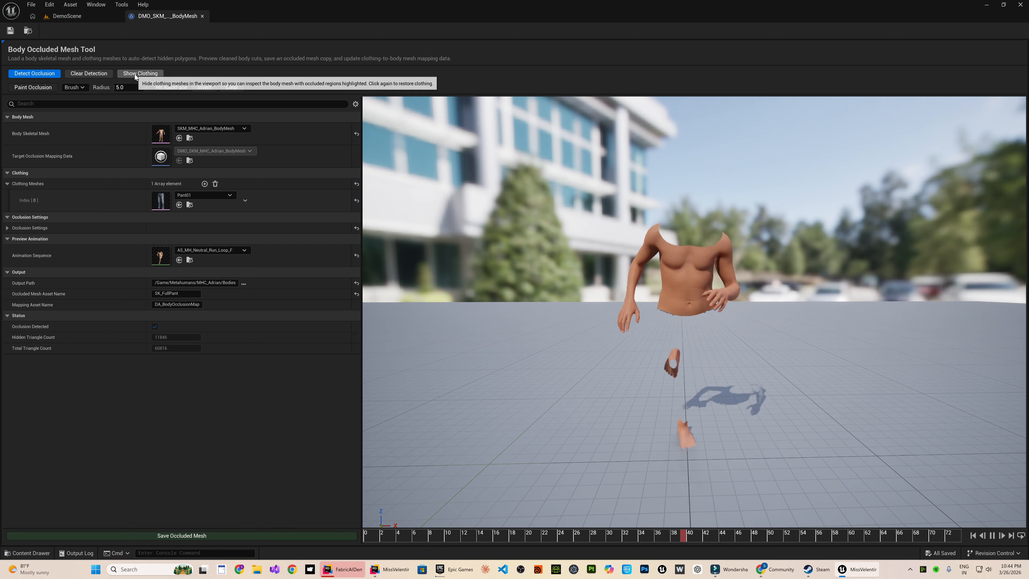
left_click(136, 74)
Set the preview animation to AS_MH_Neutral_Run_Loop_B and check the moving body with Pant01 hidden and shown from different angles.
left_click(209, 250)
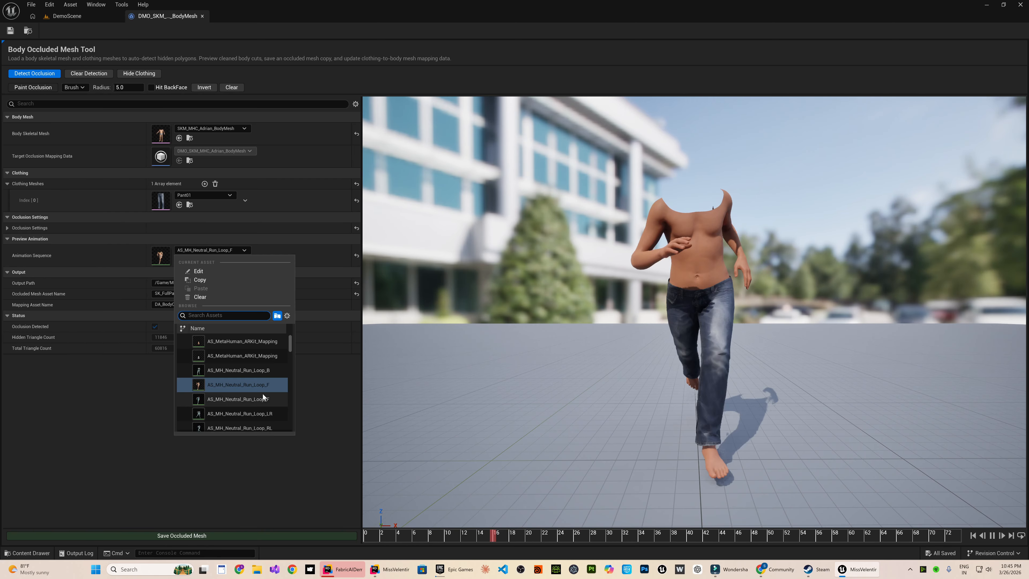
left_click(243, 371)
left_click(153, 77)
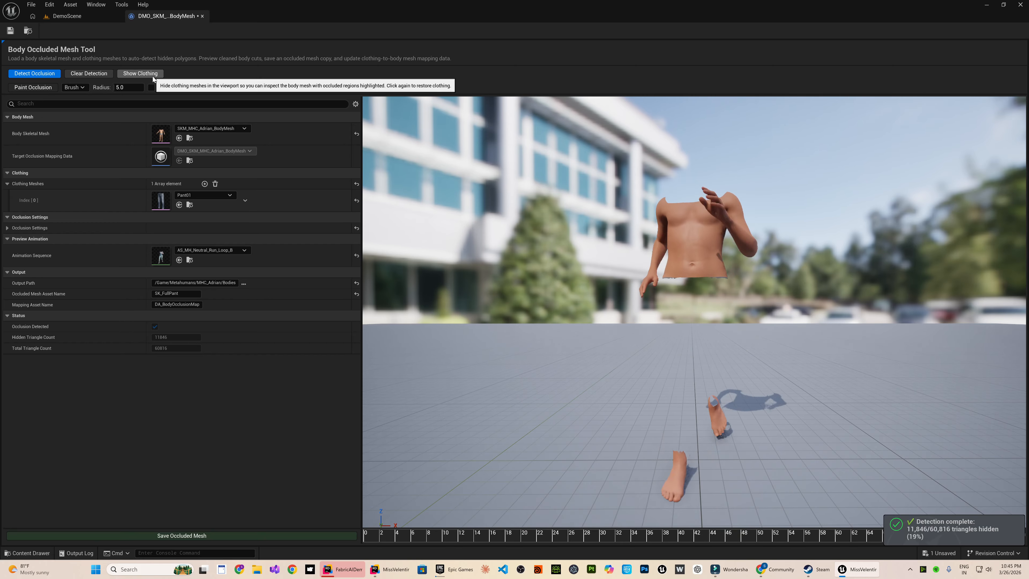
left_click(153, 77)
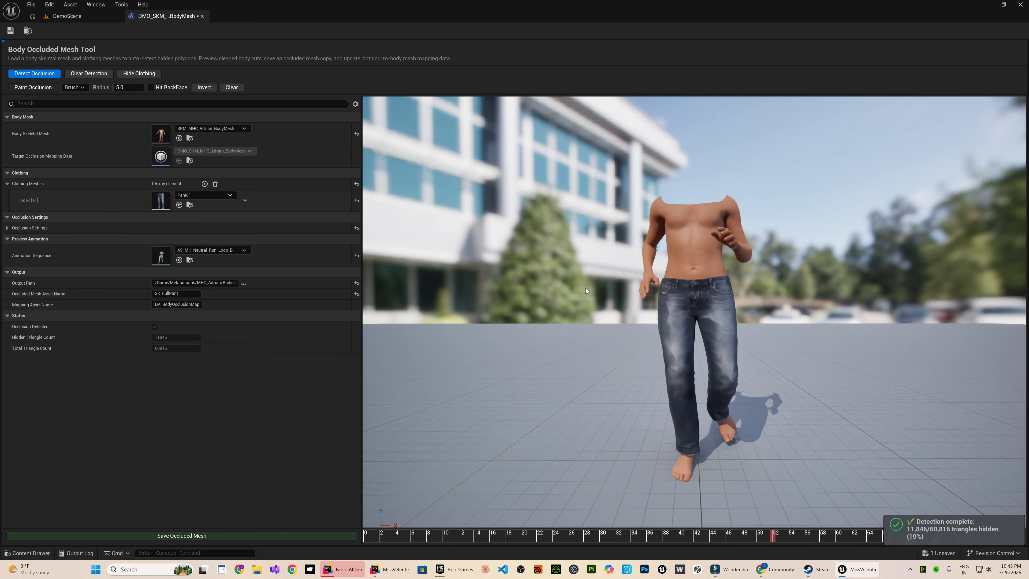
key("d")
right_click_drag(657, 339, 158, 323)
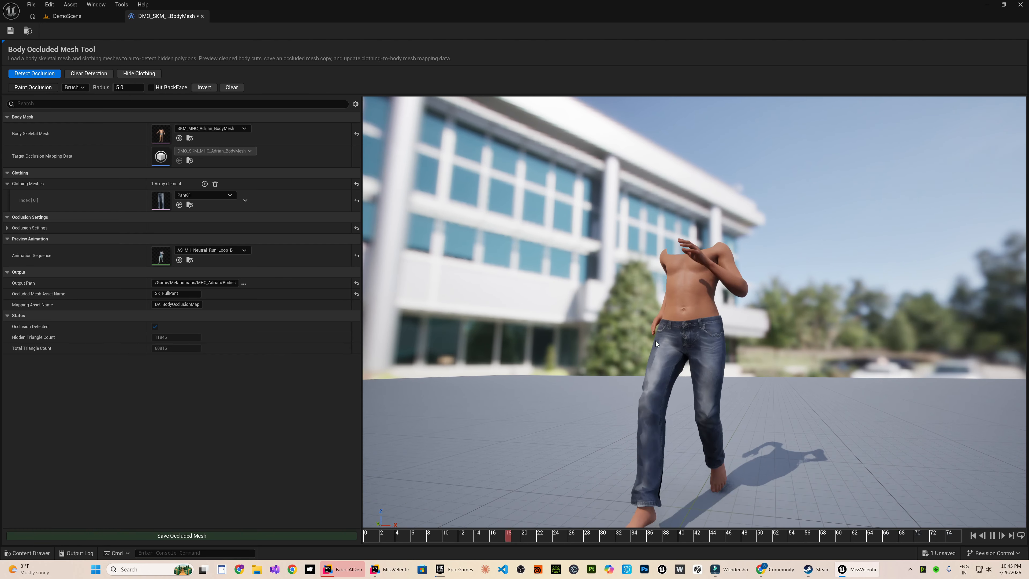